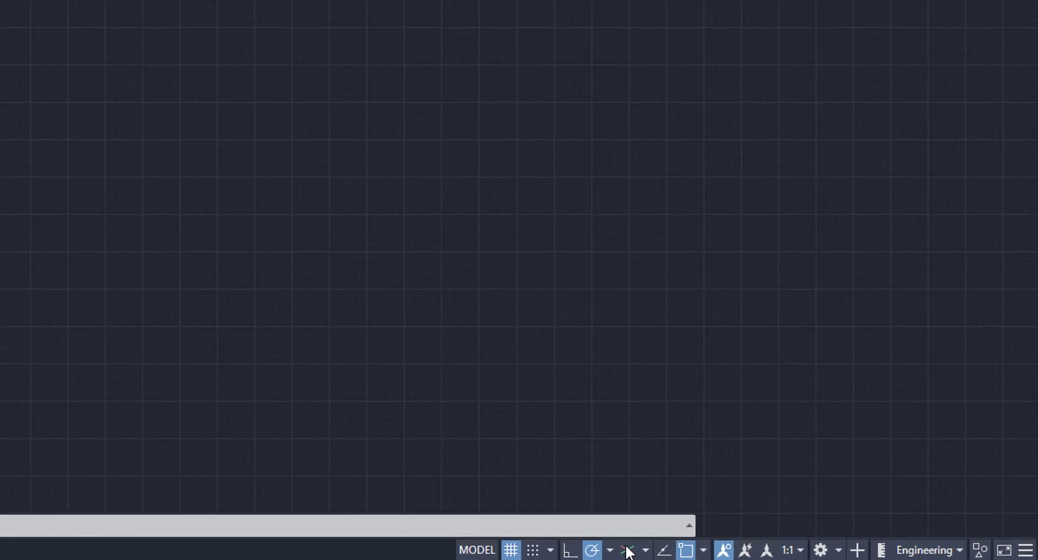
# Step: Turn on isometric drafting and check that polar tracking uses 30-degree increments
pyautogui.click(627, 551)
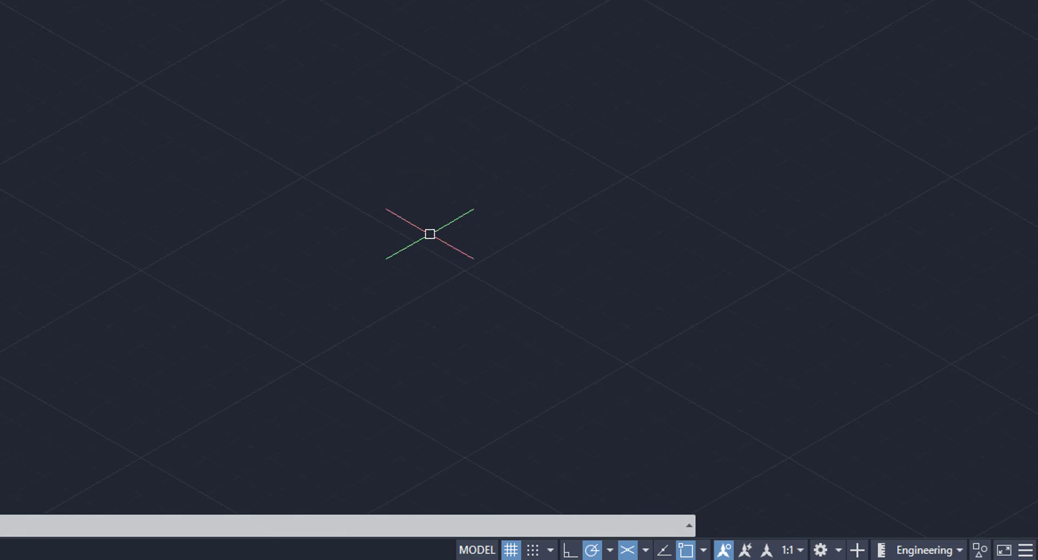
pyautogui.click(609, 551)
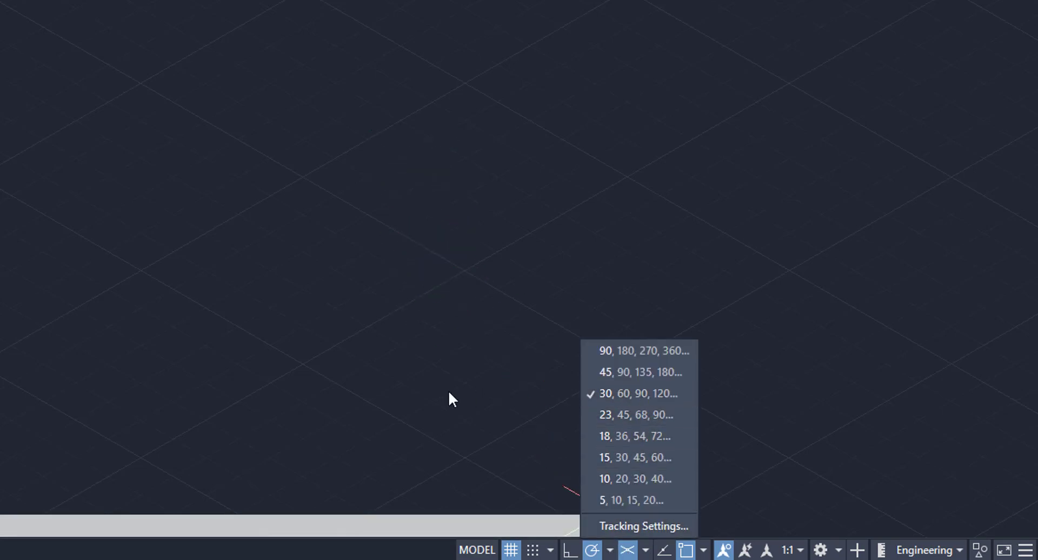
pyautogui.click(340, 382)
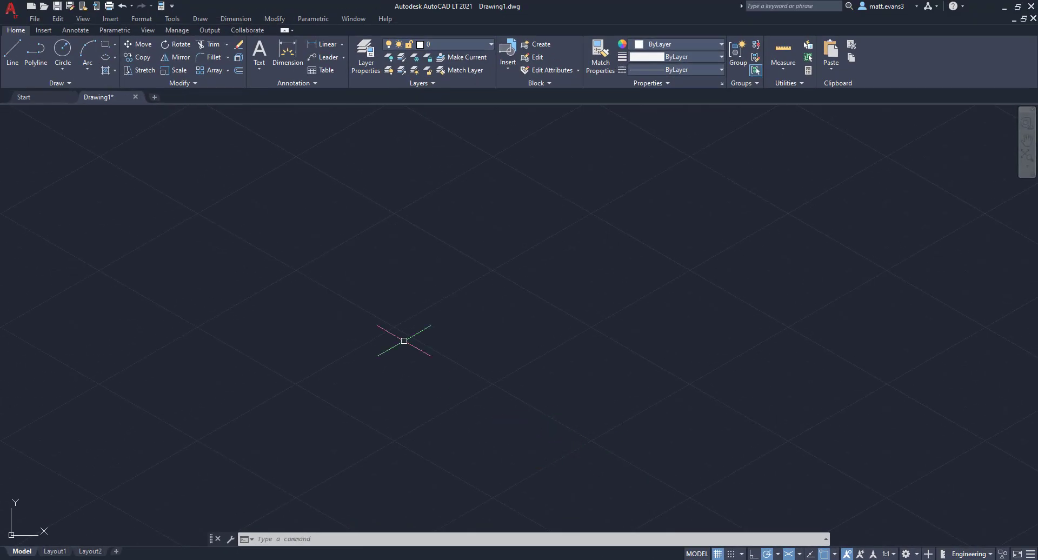
# Step: Draw an isocircle with a 5-inch radius near the middle of the drawing area, using the Ellipse command
pyautogui.click(114, 58)
pyautogui.click(134, 98)
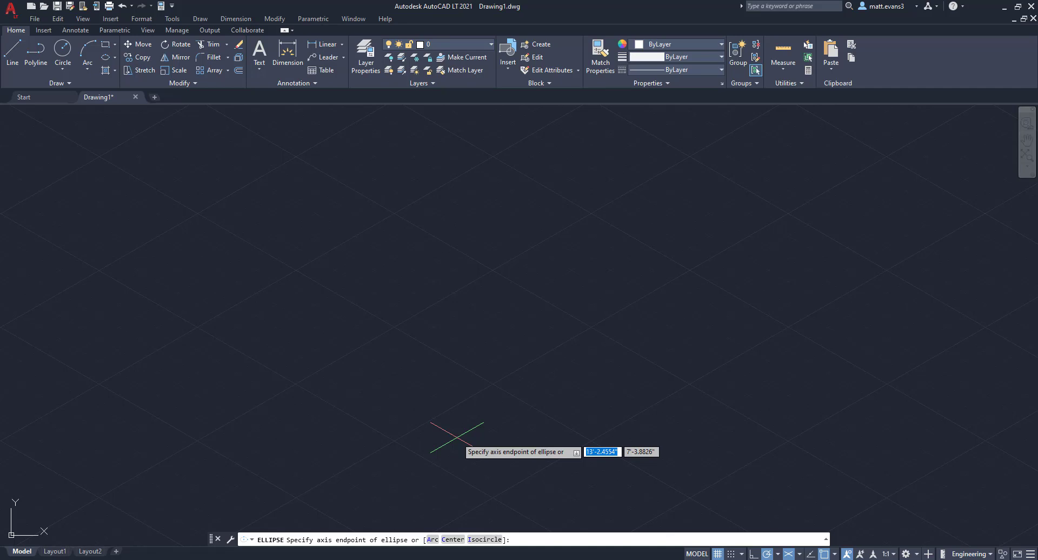
pyautogui.click(489, 539)
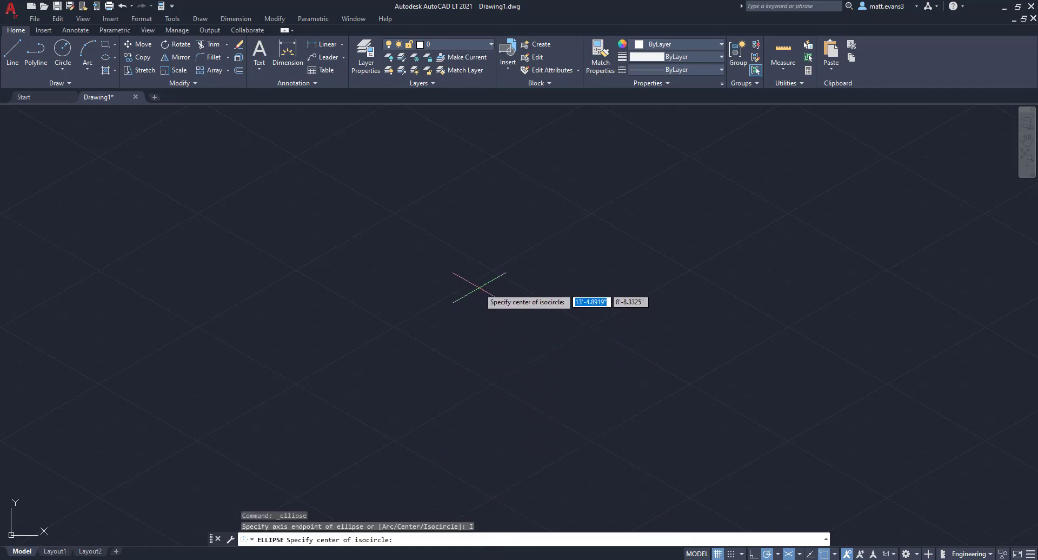
pyautogui.click(479, 287)
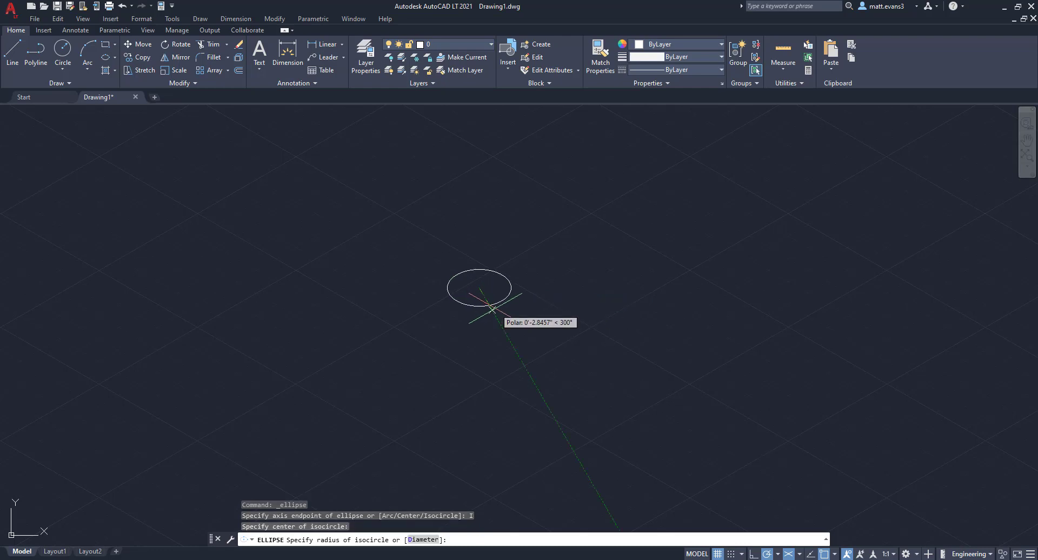
pyautogui.write('5')
pyautogui.press('Return')
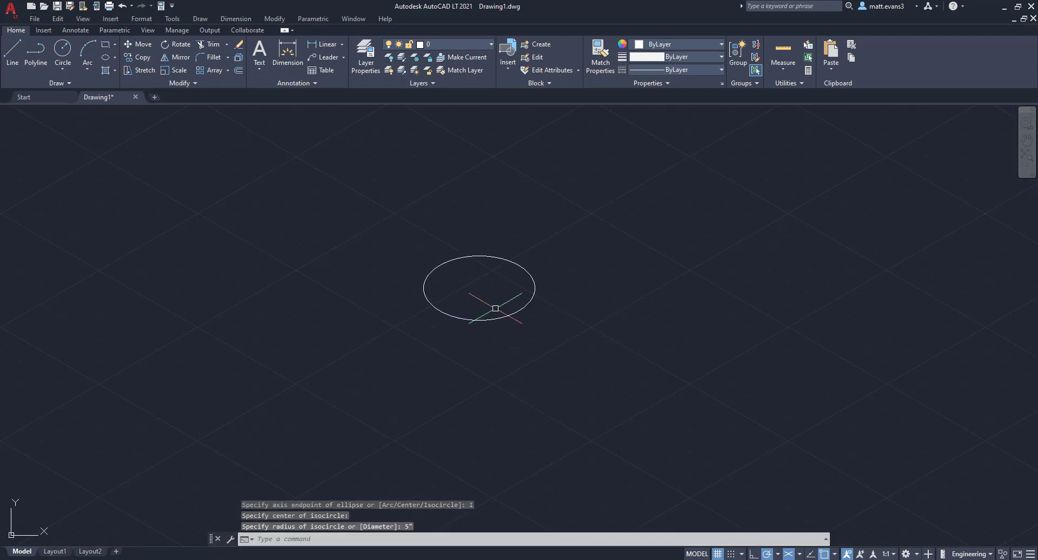
# Step: Draw a line from the isocircle's center to its upper-left edge along the 150° isometric direction
pyautogui.scroll(4, 454, 293)
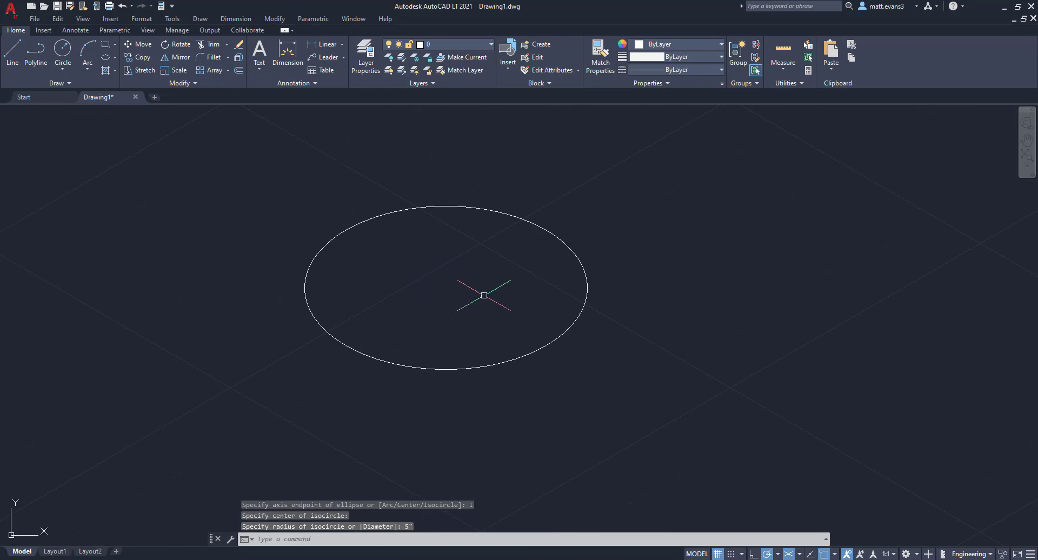
pyautogui.click(13, 64)
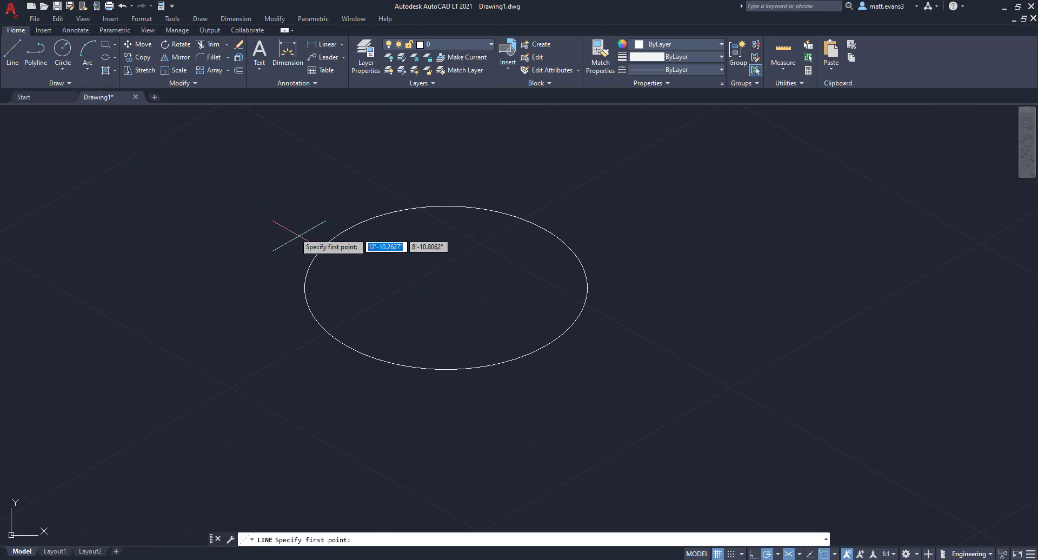
pyautogui.click(446, 287)
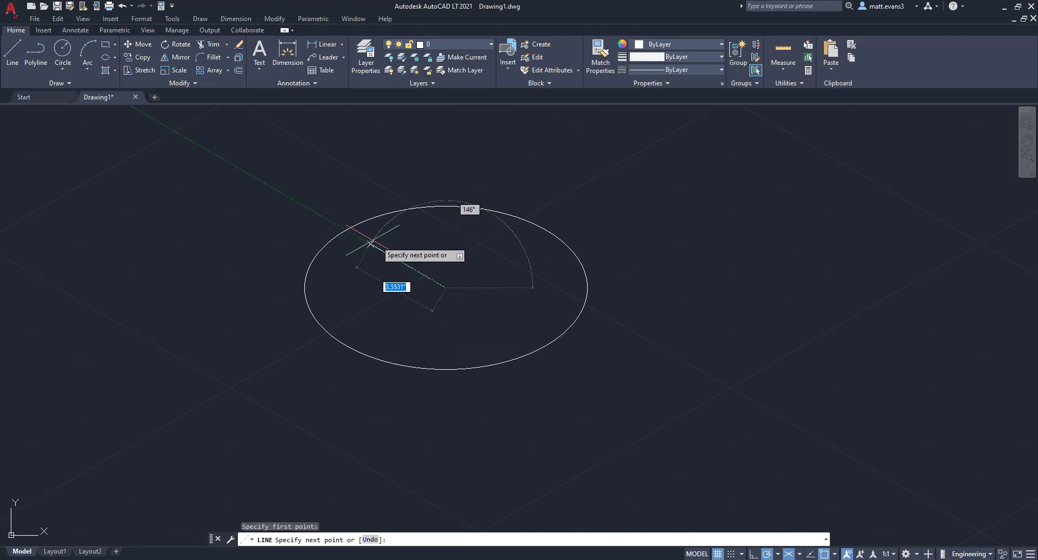
pyautogui.scroll(-2, 344, 233)
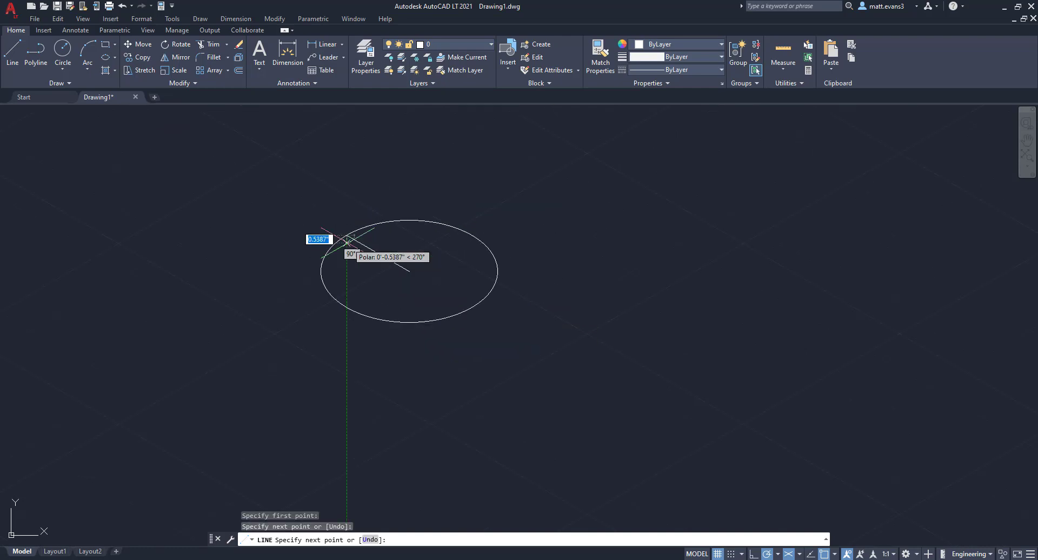
pyautogui.rightClick(346, 243)
pyautogui.click(375, 264)
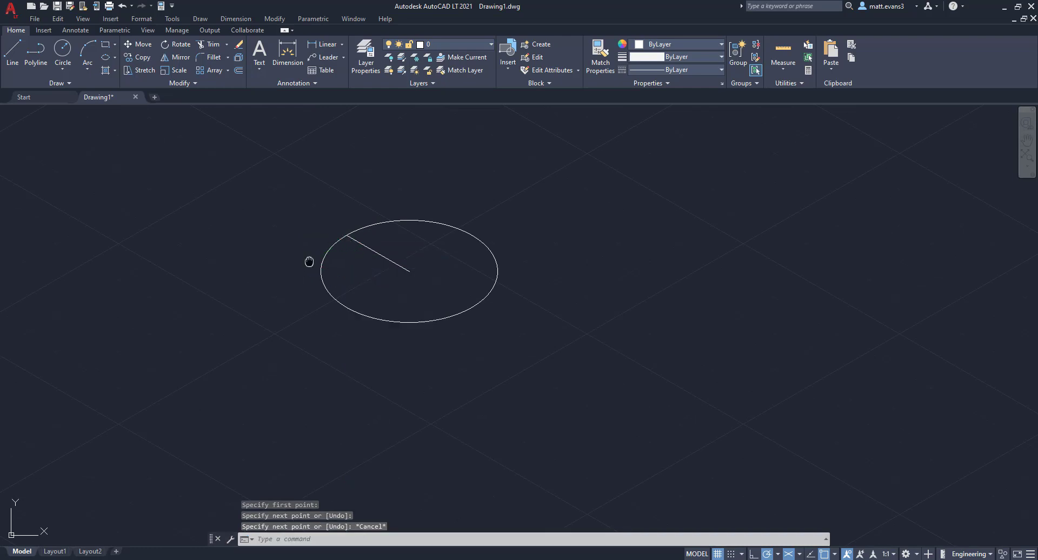
# Step: Copy the isocircle and its radius line from the circle's center to the line's end on the circle's edge
pyautogui.moveTo(311, 260); pyautogui.dragTo(379, 297, button='middle')
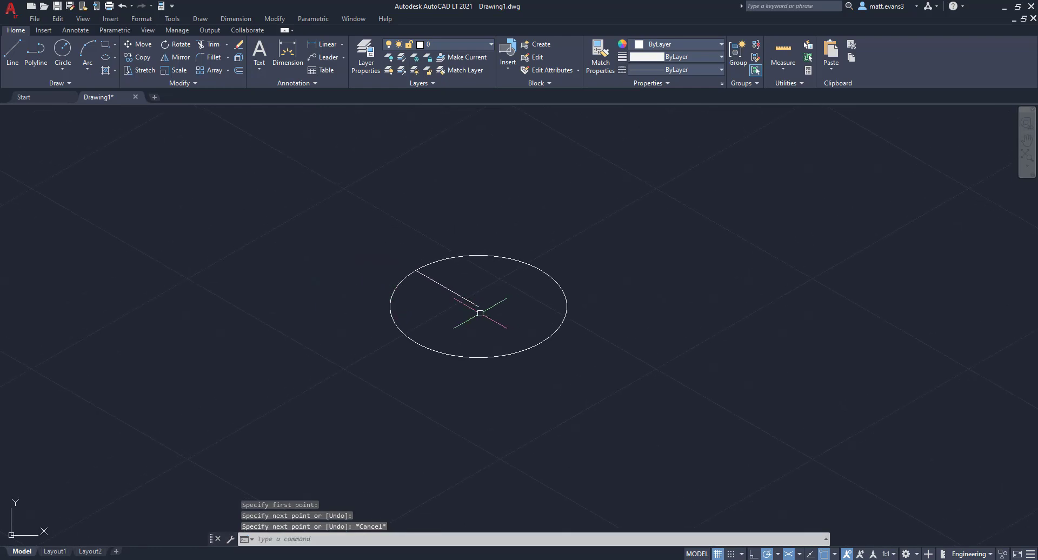
pyautogui.click(371, 223)
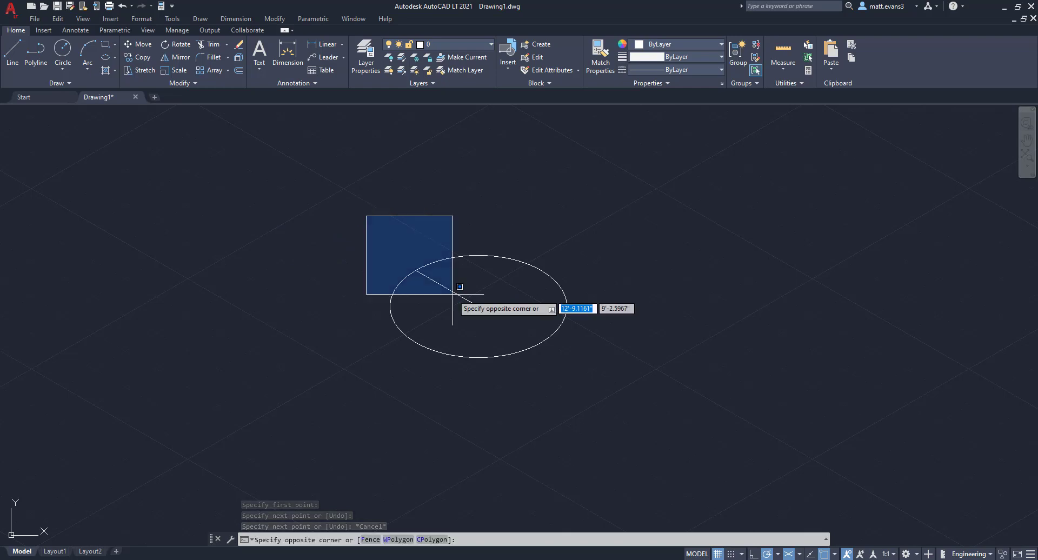
pyautogui.click(597, 387)
pyautogui.rightClick(598, 388)
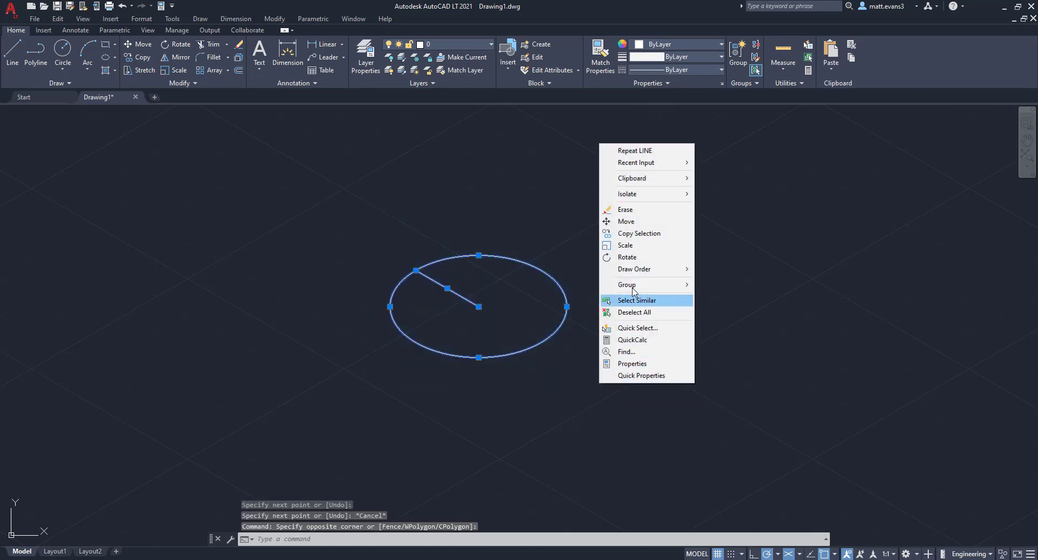
pyautogui.click(632, 242)
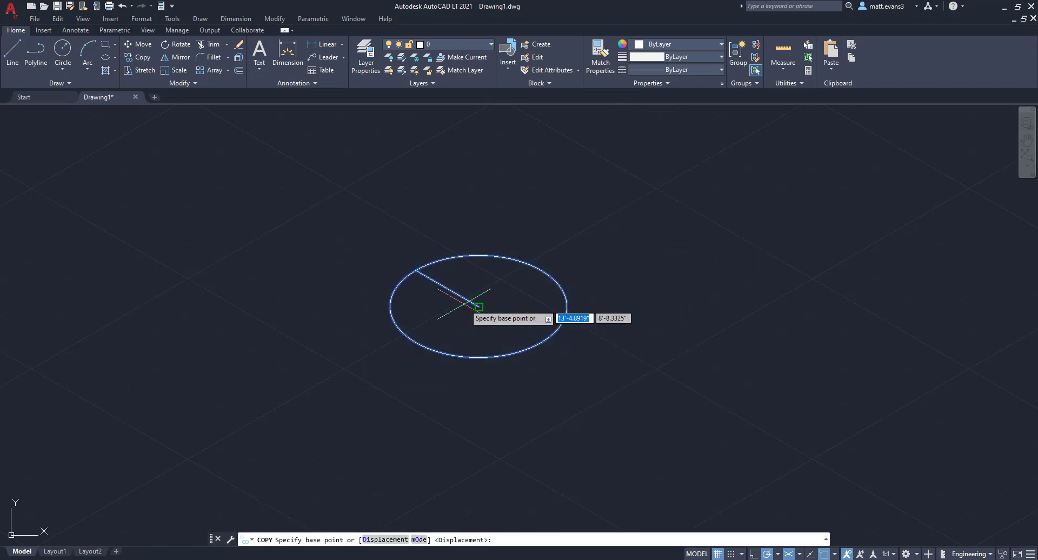
pyautogui.click(478, 307)
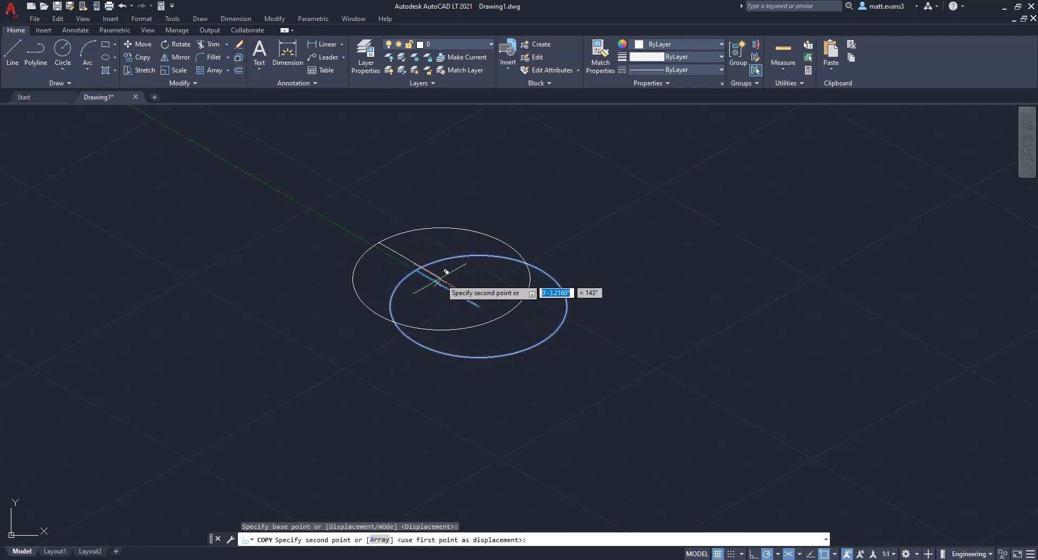
pyautogui.click(422, 264)
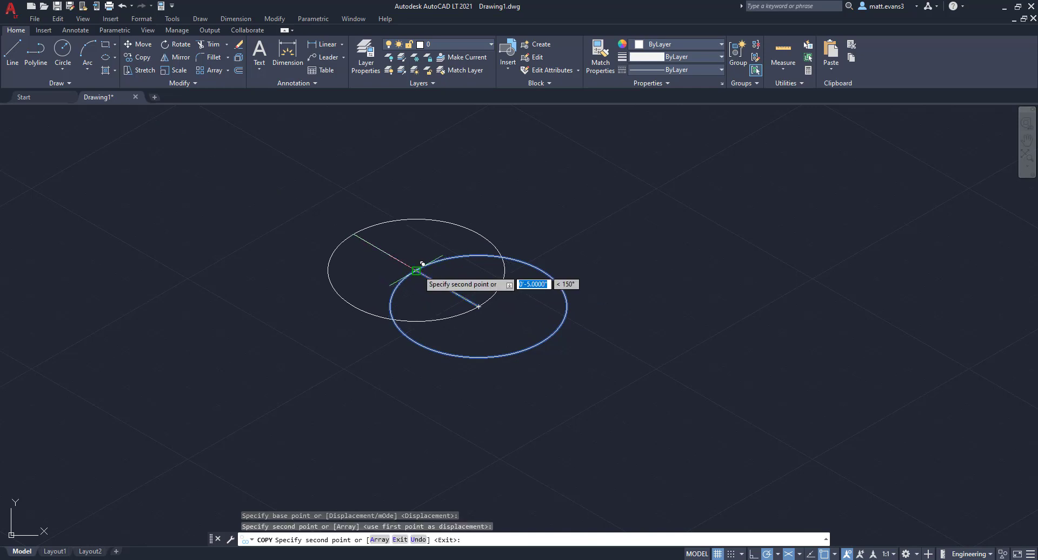
pyautogui.rightClick(417, 269)
pyautogui.click(447, 291)
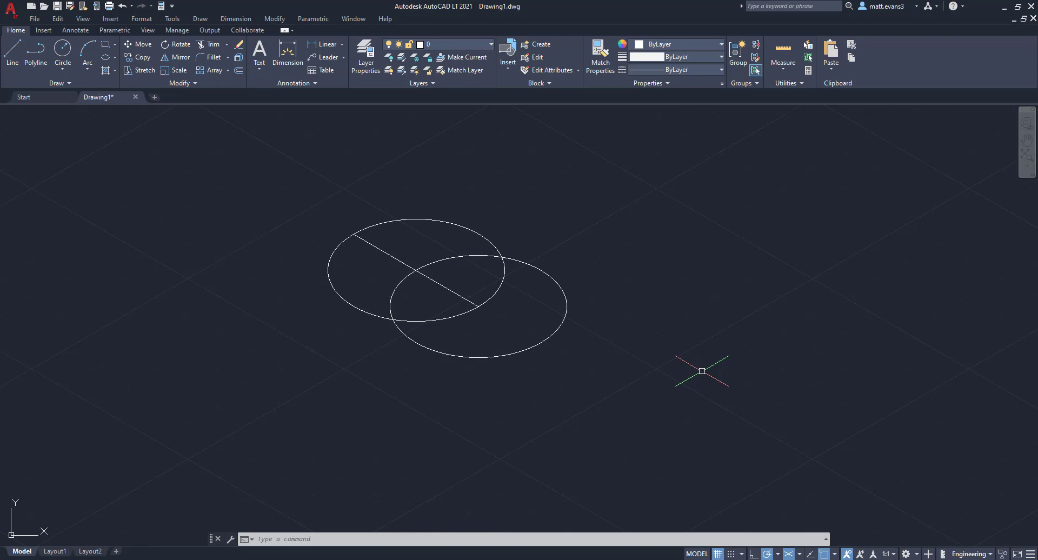
# Step: Draw a line from the copied isocircle's center to the lower-left intersection of the two isocircles
pyautogui.click(17, 51)
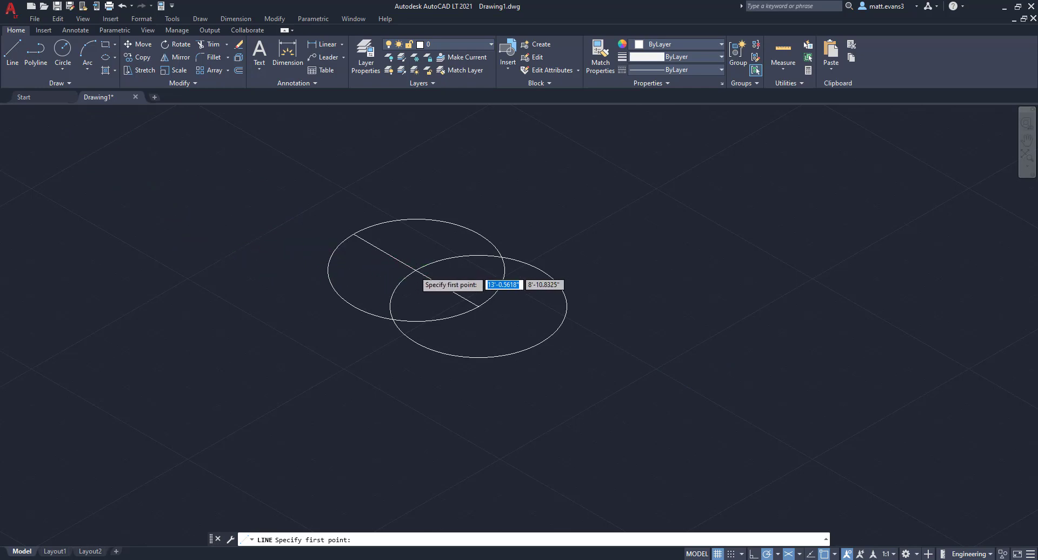
pyautogui.scroll(4, 417, 273)
pyautogui.click(415, 269)
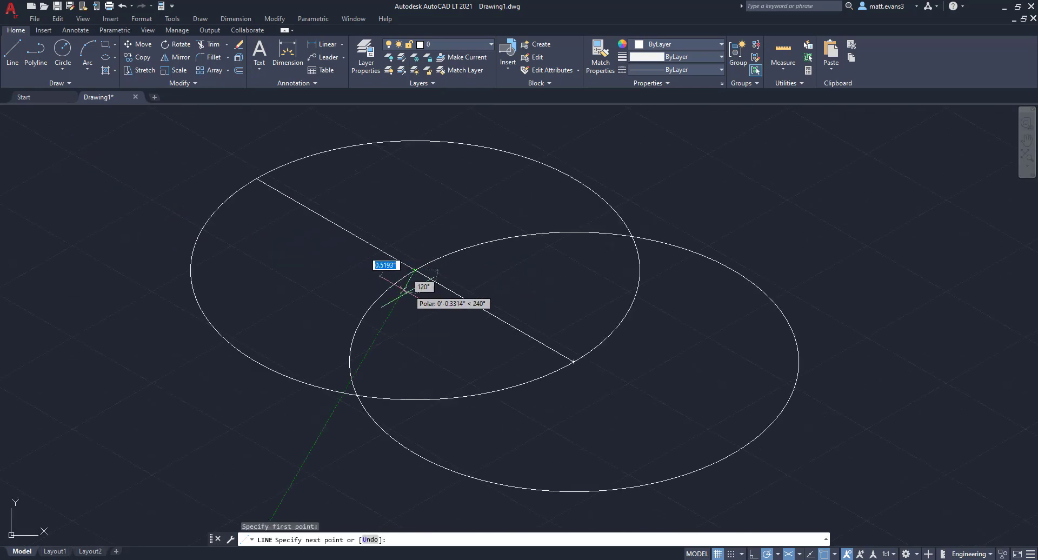
pyautogui.click(357, 395)
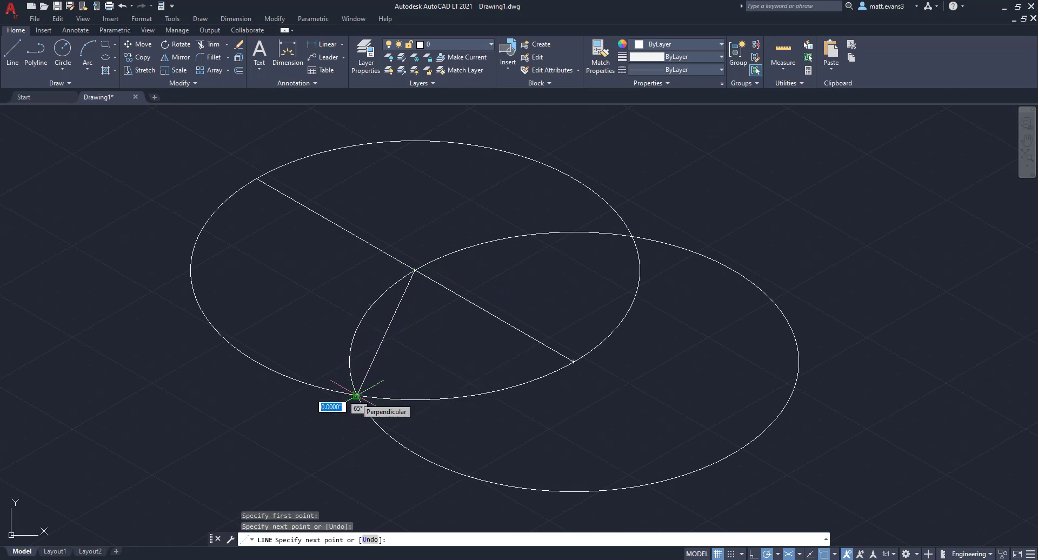
pyautogui.press('Escape')
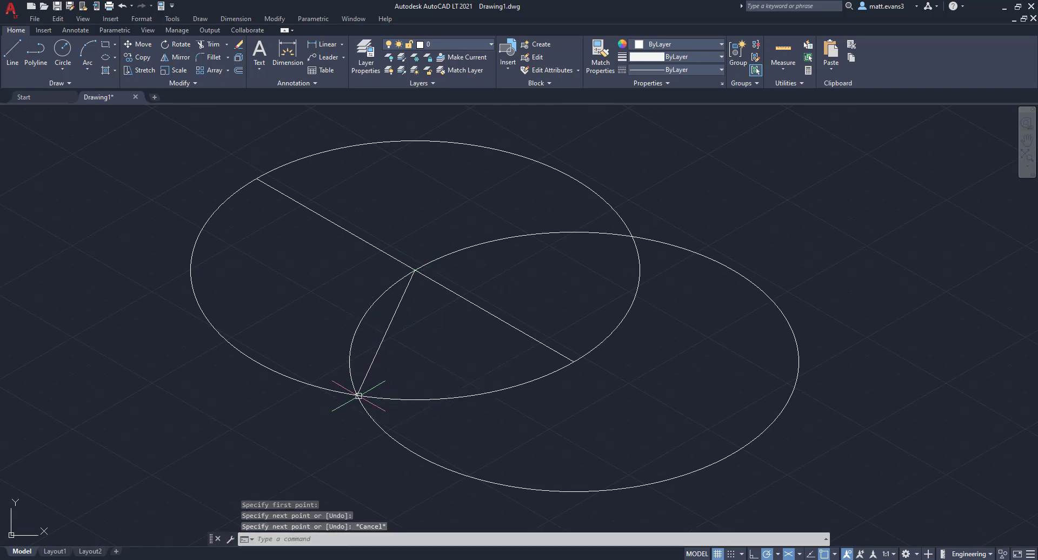
# Step: Draw a line from the copied isocircle's center to the upper-right intersection, continuing about 7.7 inches at 330° past the original circle
pyautogui.click(16, 64)
pyautogui.click(415, 269)
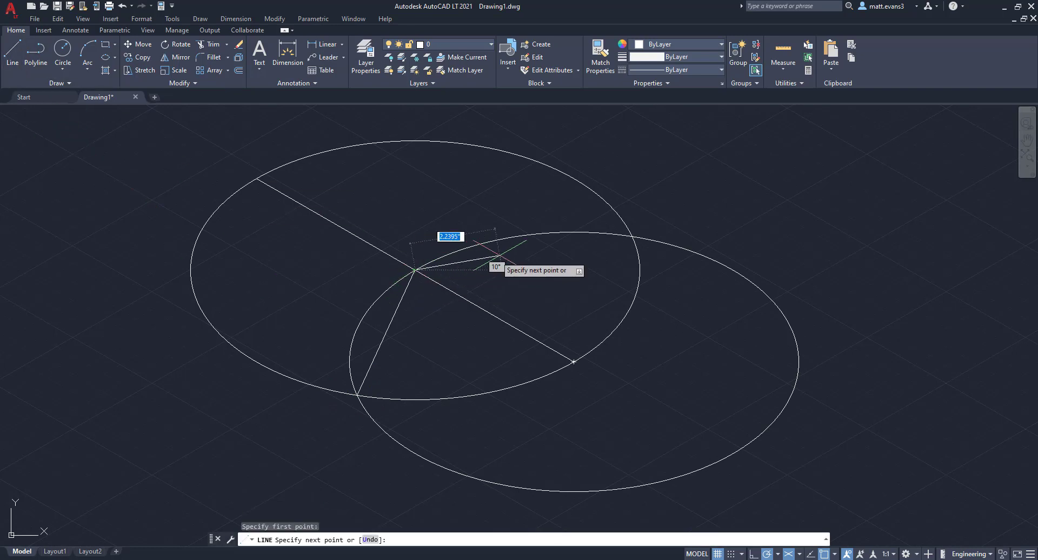
pyautogui.click(632, 237)
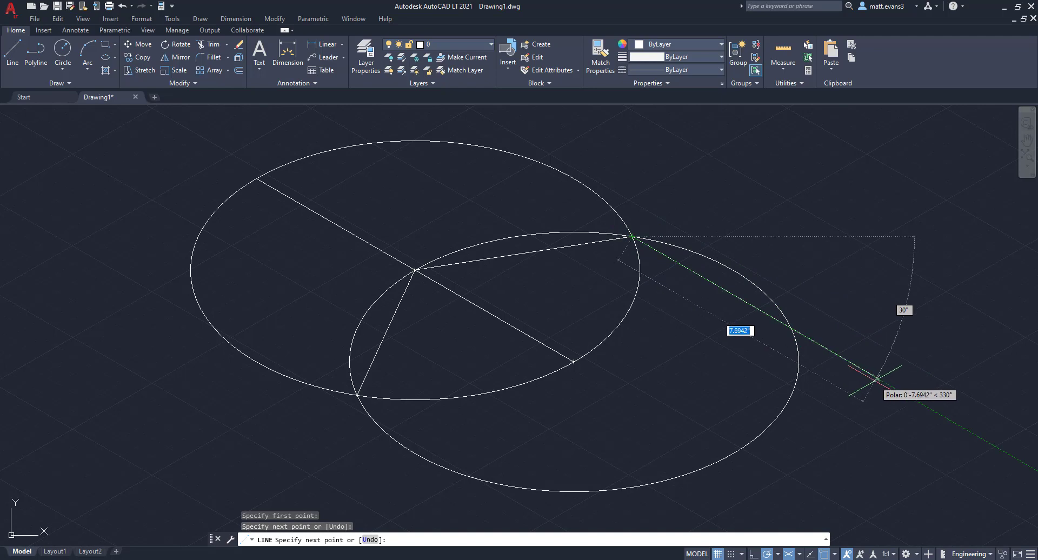
pyautogui.click(876, 378)
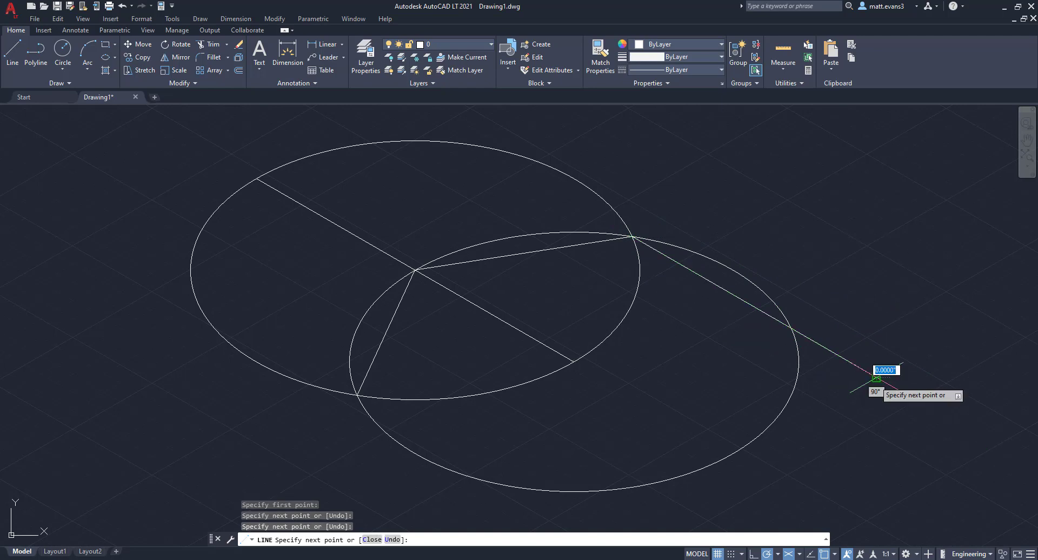
pyautogui.rightClick(876, 378)
pyautogui.click(890, 401)
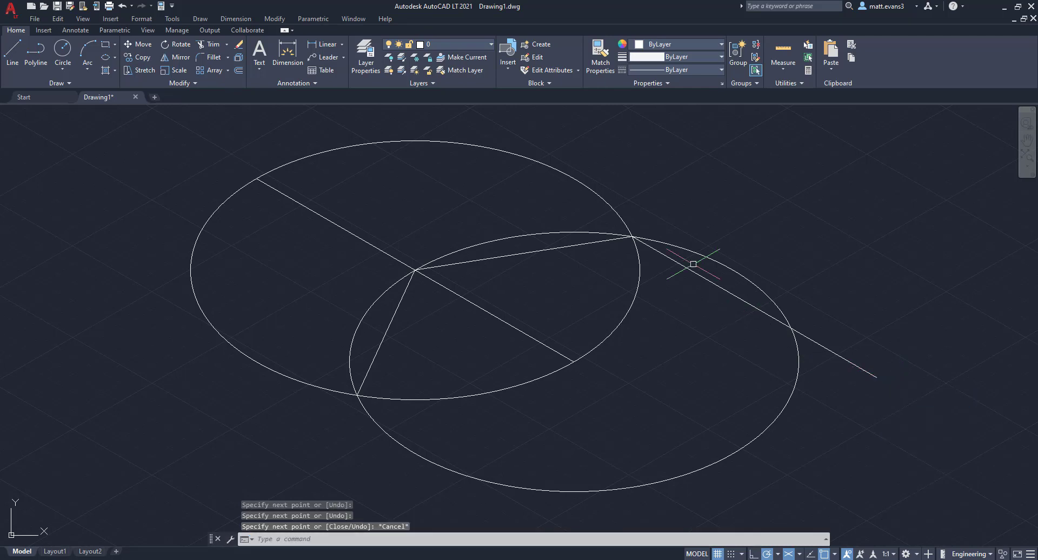
# Step: Draw a line about 7.9 inches long at 330° from the lower-left intersection of the two isocircles
pyautogui.click(11, 53)
pyautogui.scroll(-2, 442, 346)
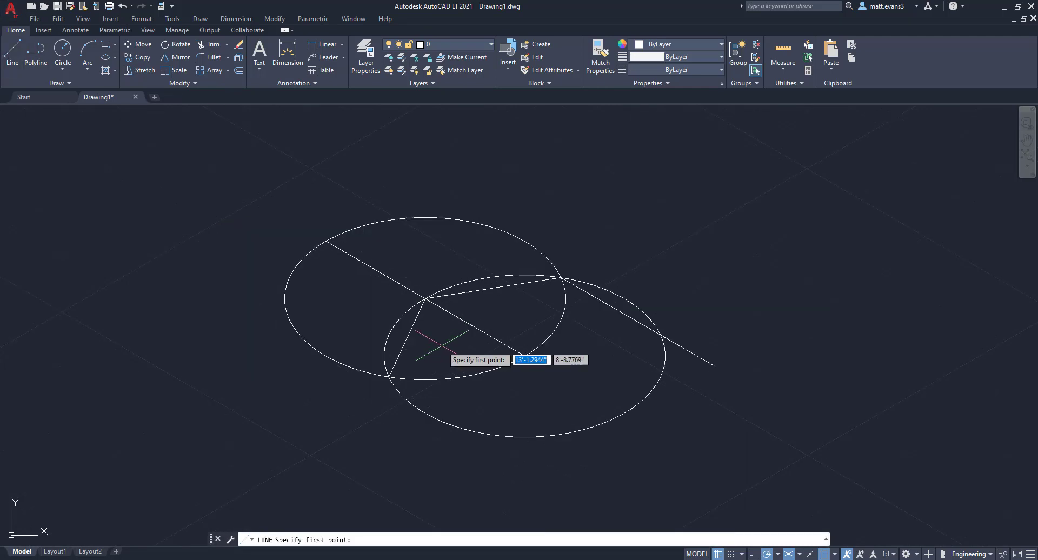
pyautogui.click(387, 378)
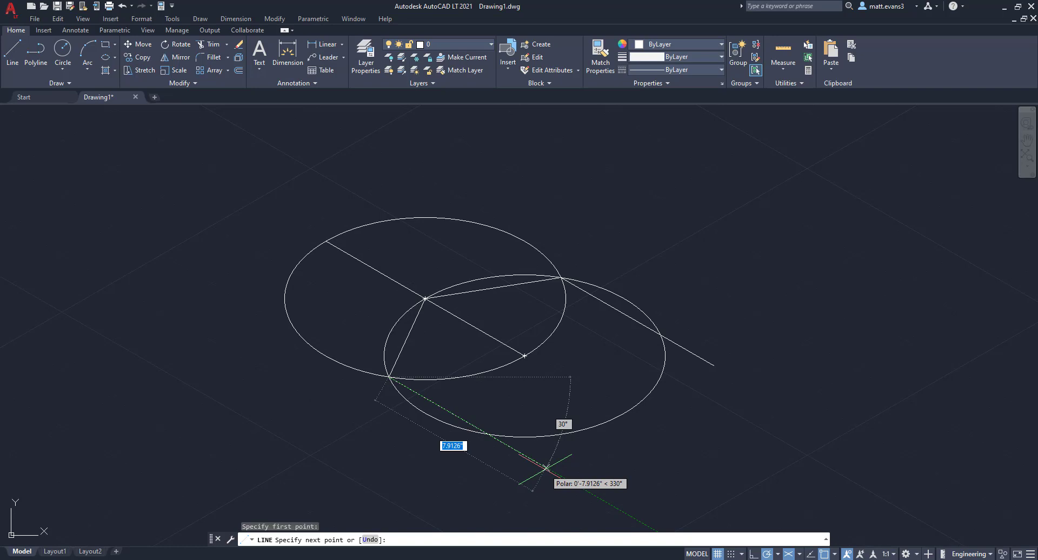
pyautogui.click(546, 468)
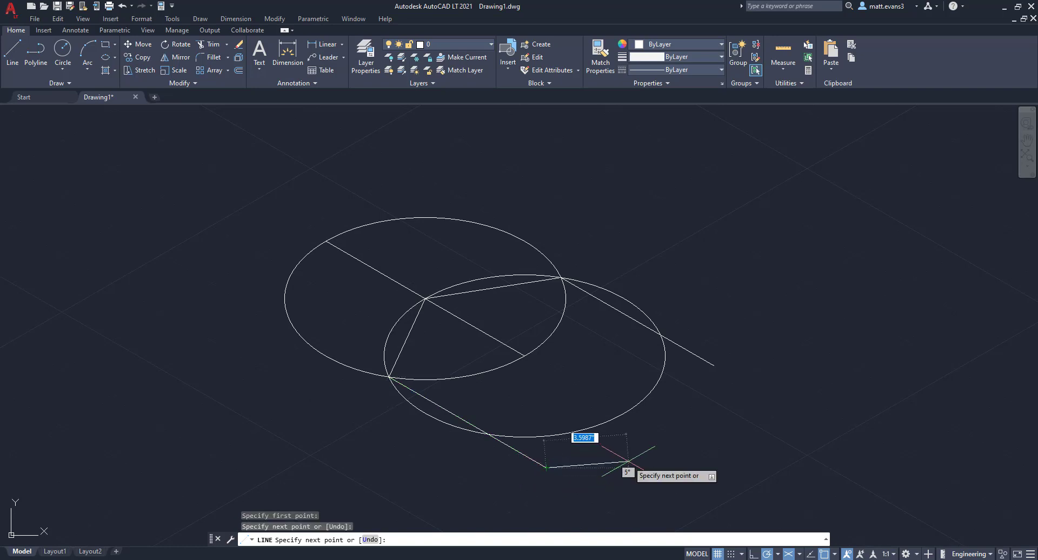
pyautogui.rightClick(628, 463)
pyautogui.click(657, 355)
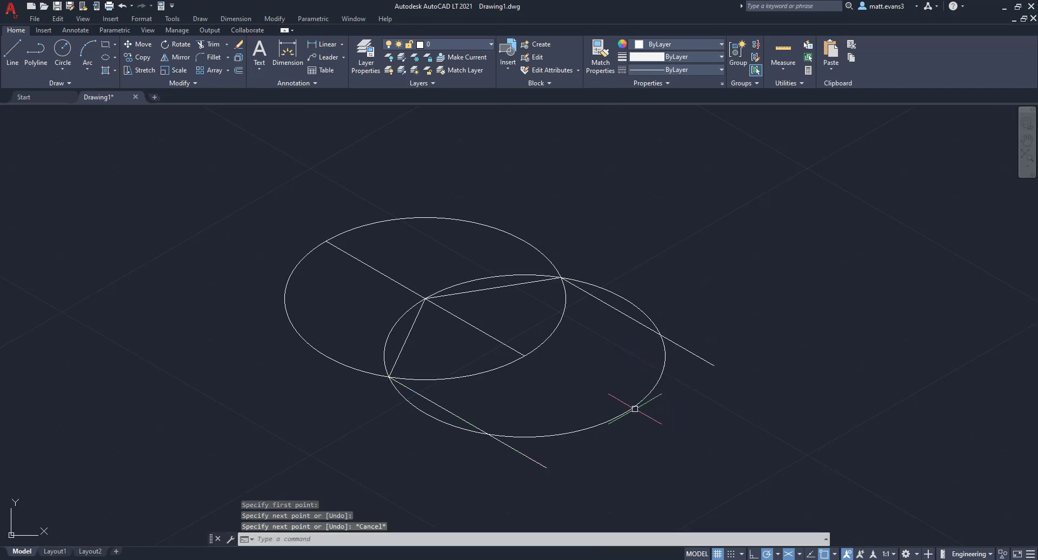
# Step: Draw a line from the original isocircle's center to its lower-right edge along the 330° direction
pyautogui.click(12, 53)
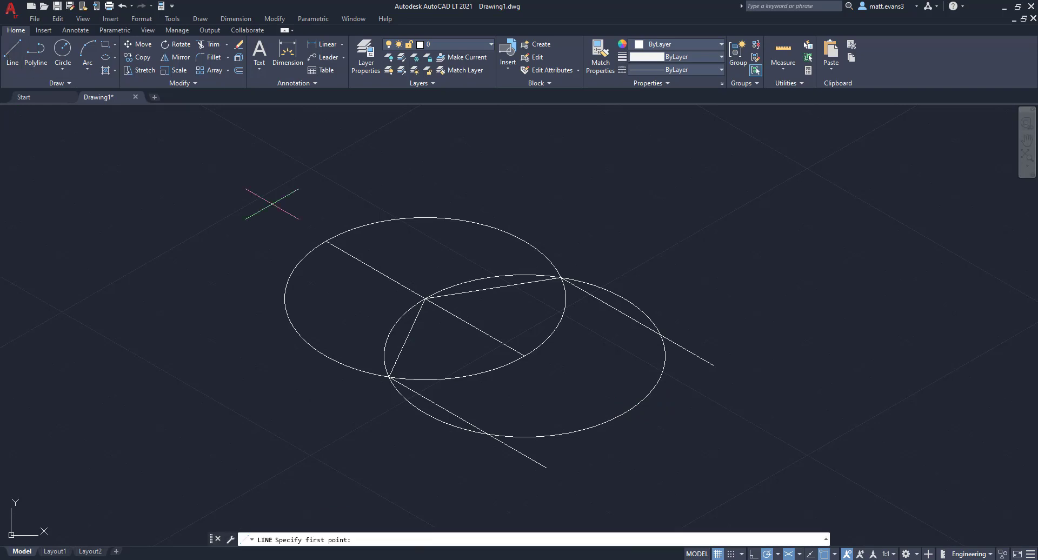
pyautogui.click(524, 356)
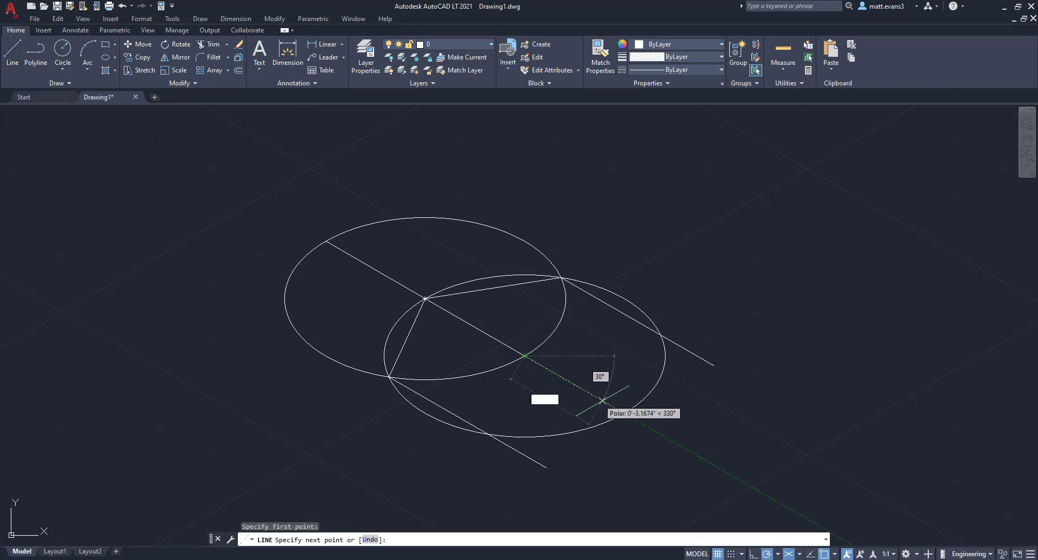
pyautogui.click(624, 414)
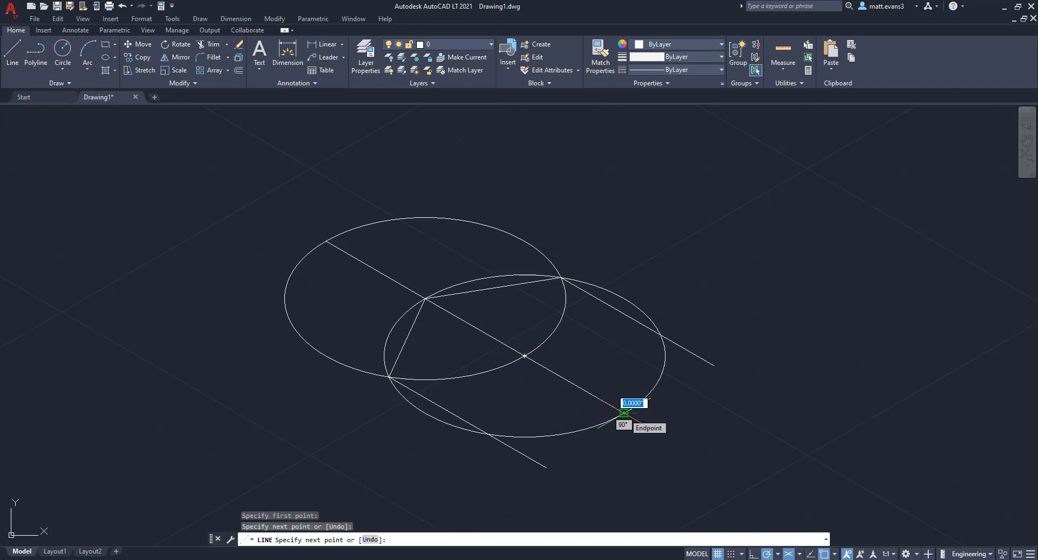
pyautogui.press('Escape')
pyautogui.press('Return')
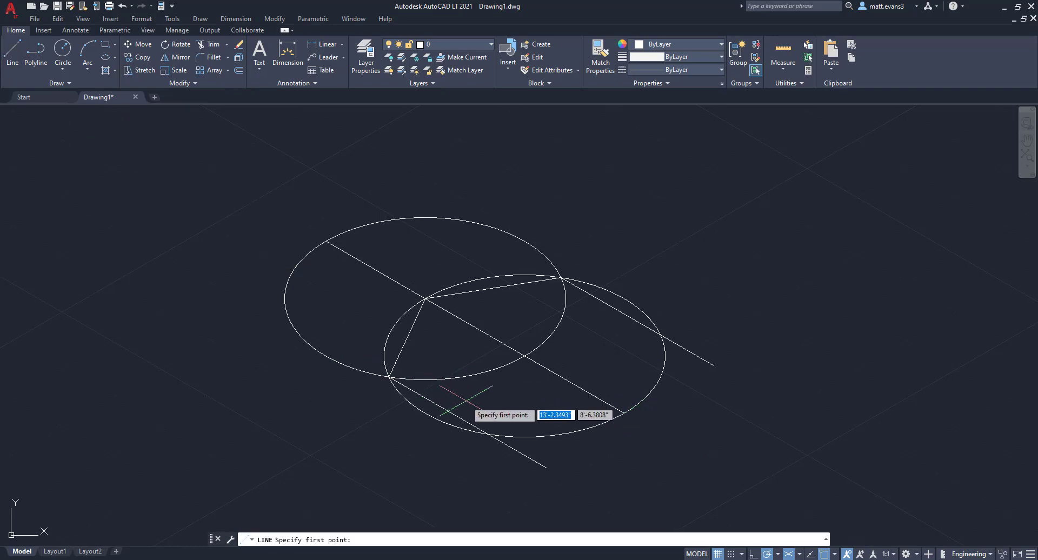
# Step: Draw two connected lines from the lower line's crossing with the copied isocircle to the center line's lower-right end, then to the upper line's crossing
pyautogui.scroll(4, 476, 417)
pyautogui.click(476, 425)
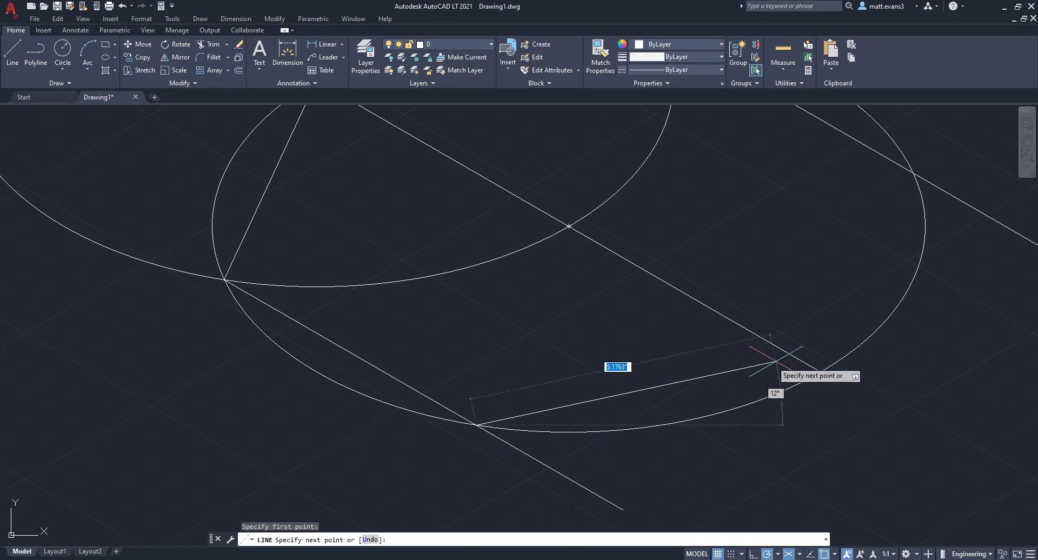
pyautogui.click(821, 372)
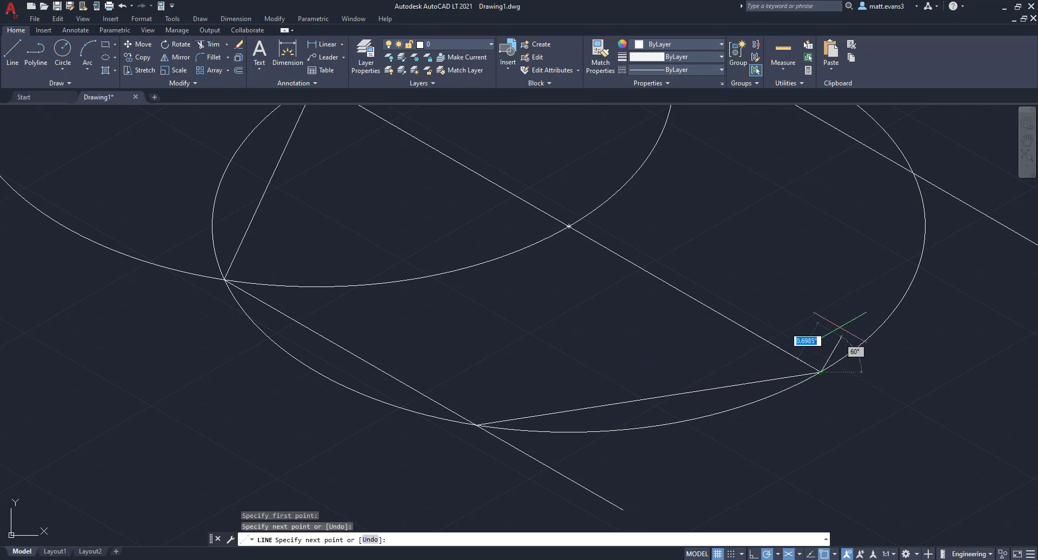
pyautogui.click(911, 172)
pyautogui.rightClick(911, 173)
pyautogui.click(860, 206)
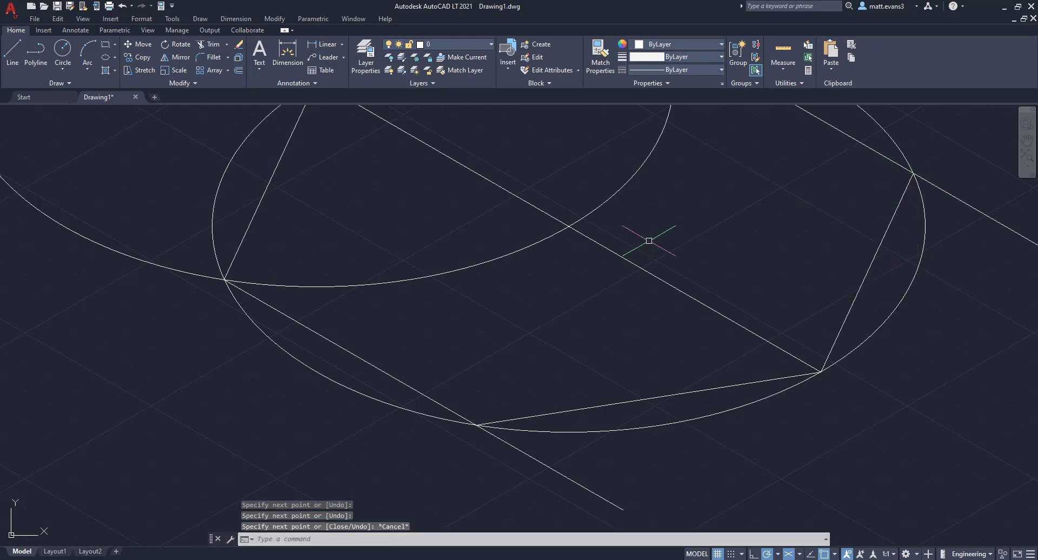
# Step: Delete the upper-left isocircle, the center line extending outside the remaining isocircle, and the line from the hexagon's upper-left vertex to the remaining isocircle's center
pyautogui.scroll(-4, 654, 235)
pyautogui.moveTo(653, 236); pyautogui.dragTo(567, 289, button='middle')
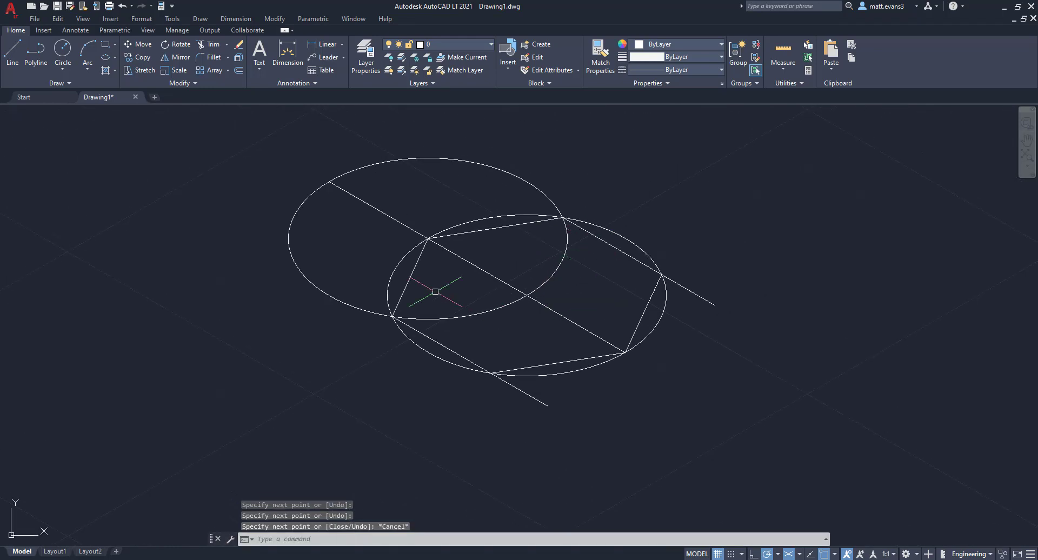
pyautogui.click(364, 166)
pyautogui.press('Delete')
pyautogui.click(364, 201)
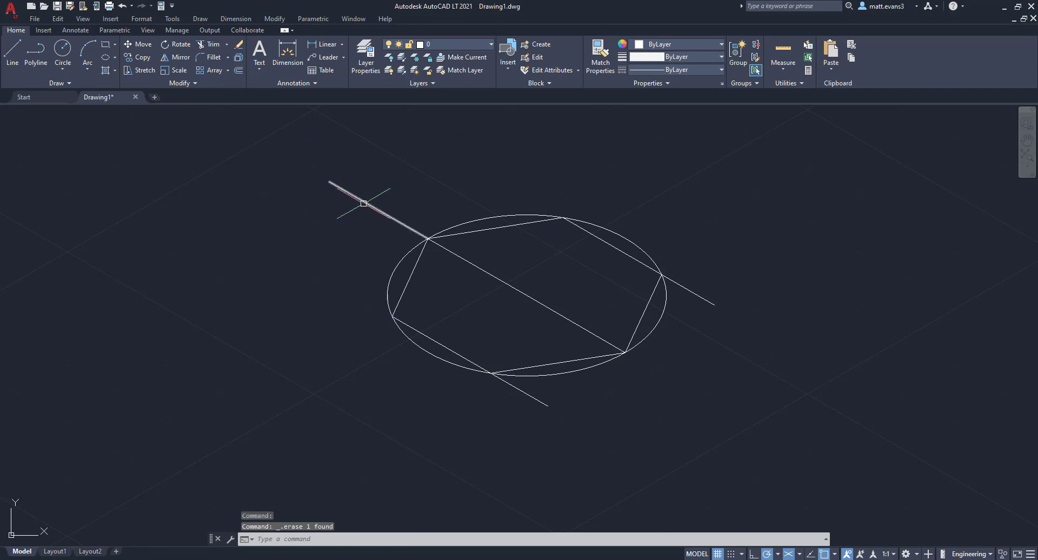
pyautogui.press('Delete')
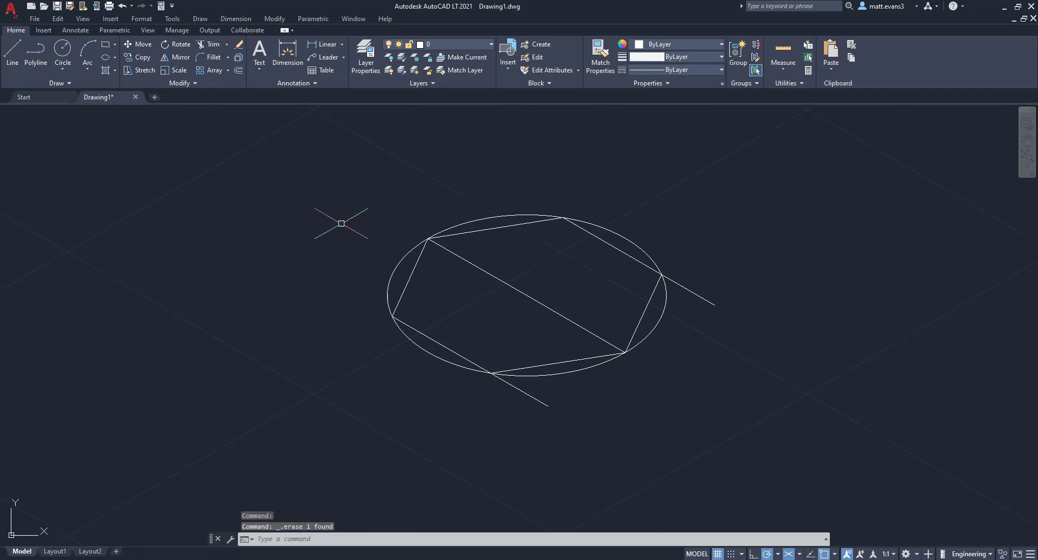
pyautogui.click(498, 276)
pyautogui.press('Delete')
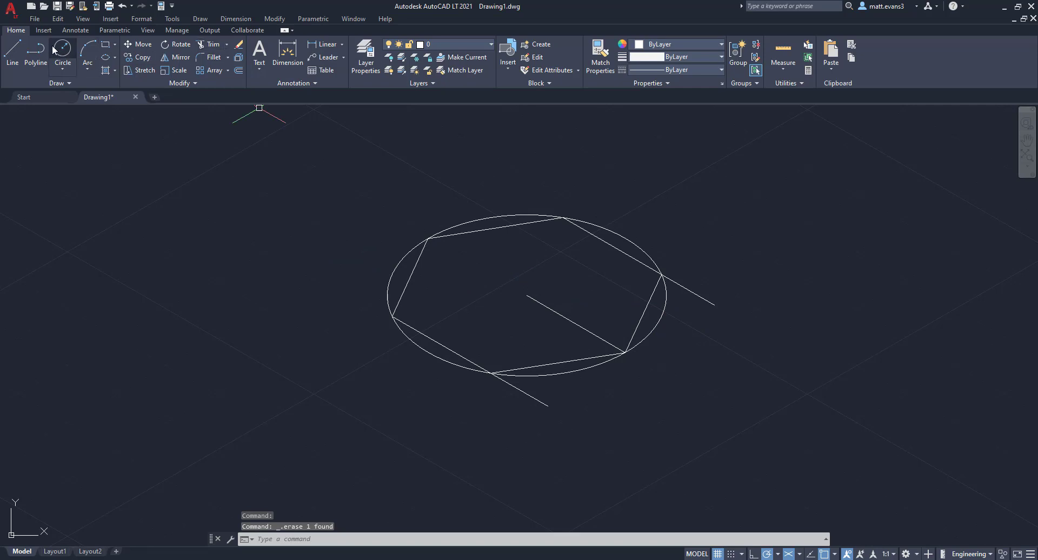
# Step: Trim the two parallel line ends that extend past the remaining isocircle
pyautogui.click(204, 46)
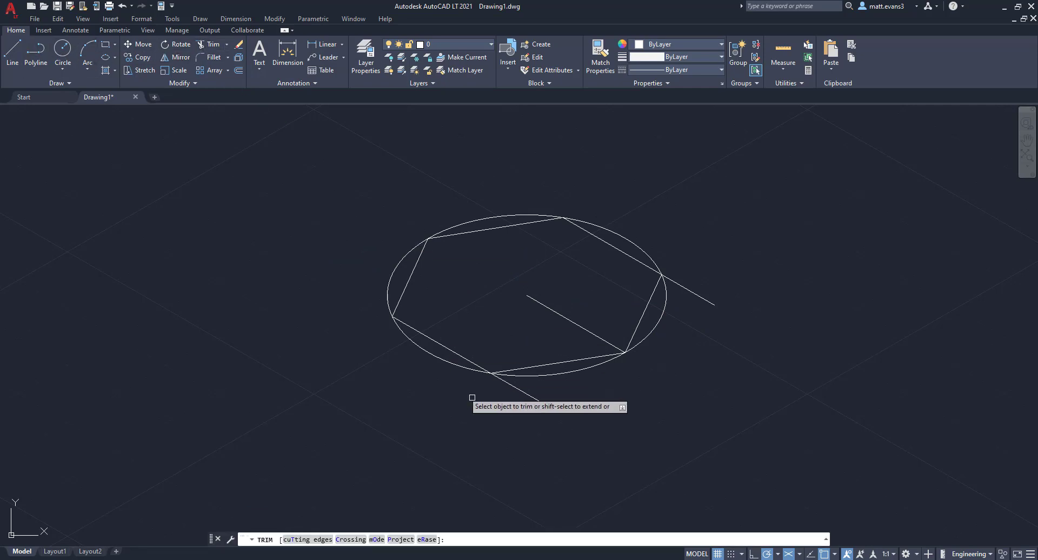
pyautogui.click(519, 390)
pyautogui.click(702, 297)
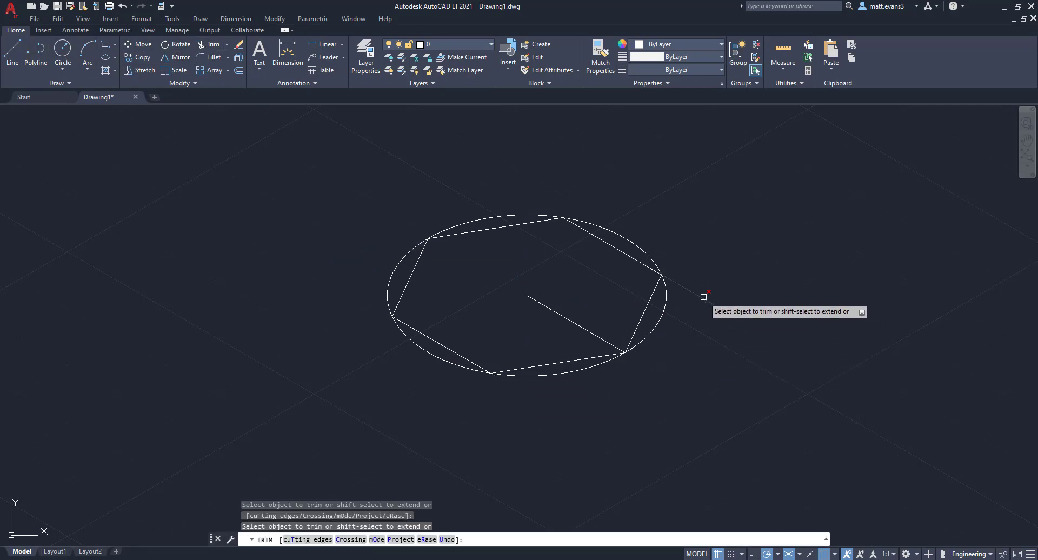
pyautogui.press('Escape')
# Step: Delete the isocircle and the radius line inside it, keeping only the six hexagon sides
pyautogui.click(667, 310)
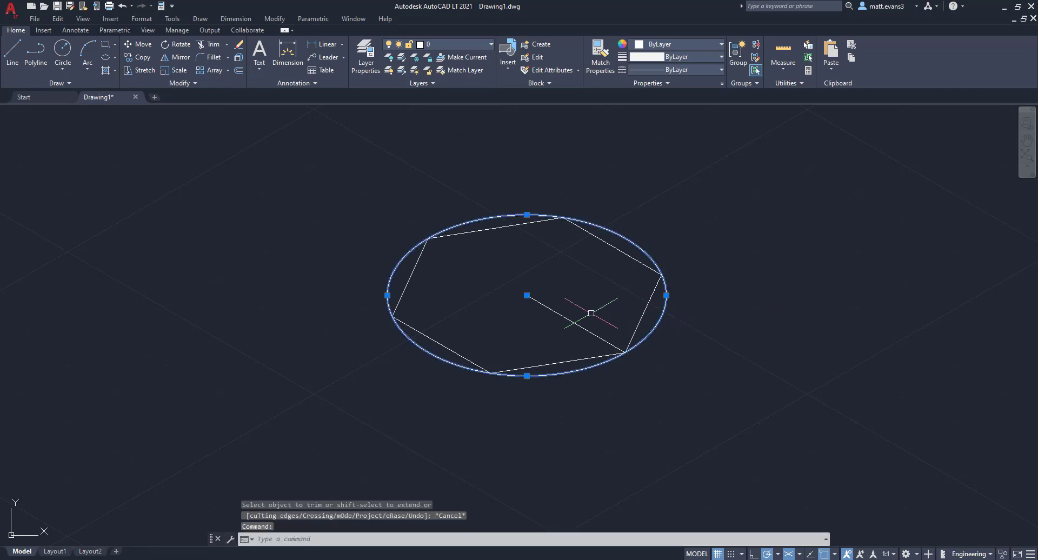
pyautogui.click(565, 317)
pyautogui.press('Delete')
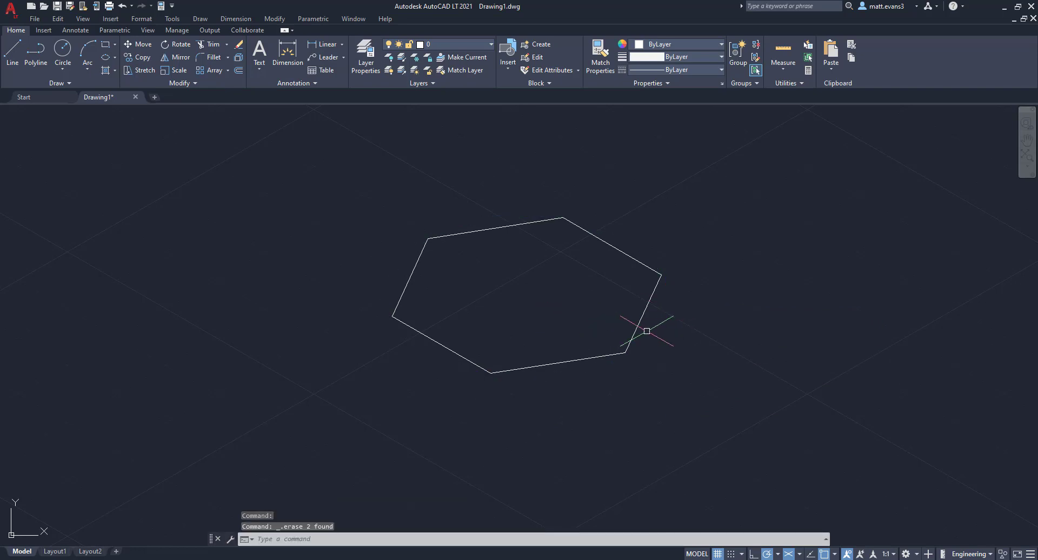
# Step: Switch the isometric drawing plane to isoplane Right for work in an empty area
pyautogui.scroll(-4, 647, 331)
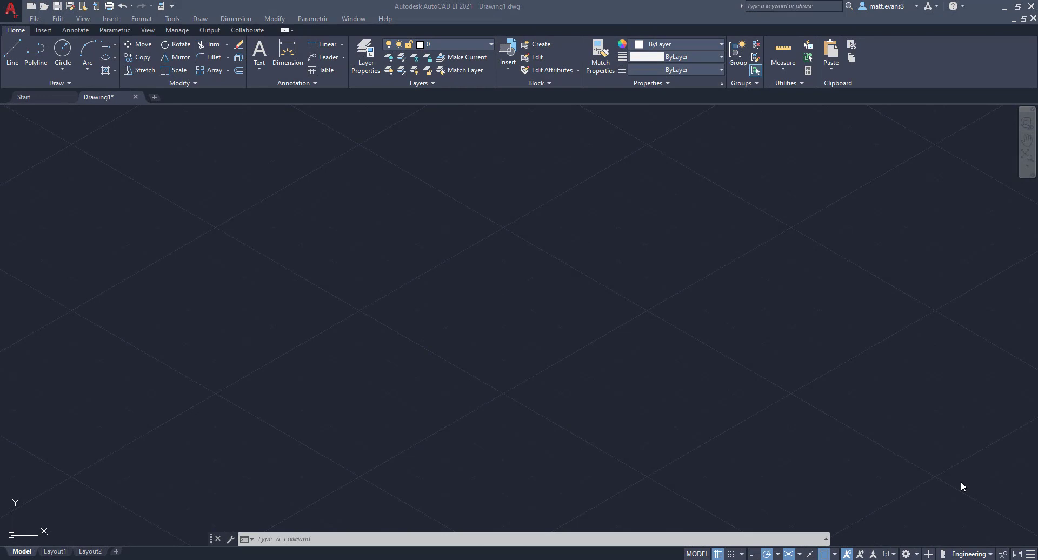
pyautogui.click(800, 555)
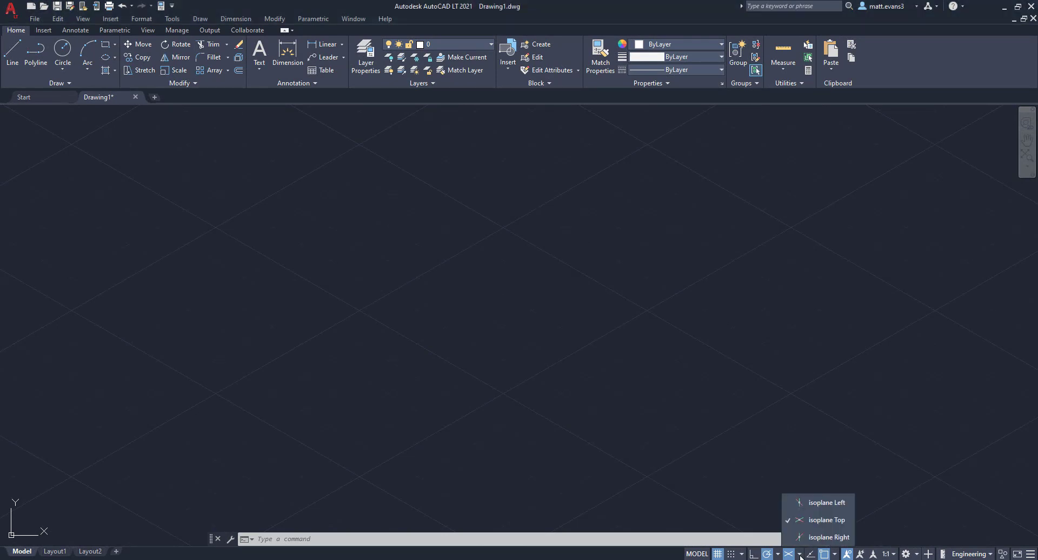
pyautogui.click(828, 538)
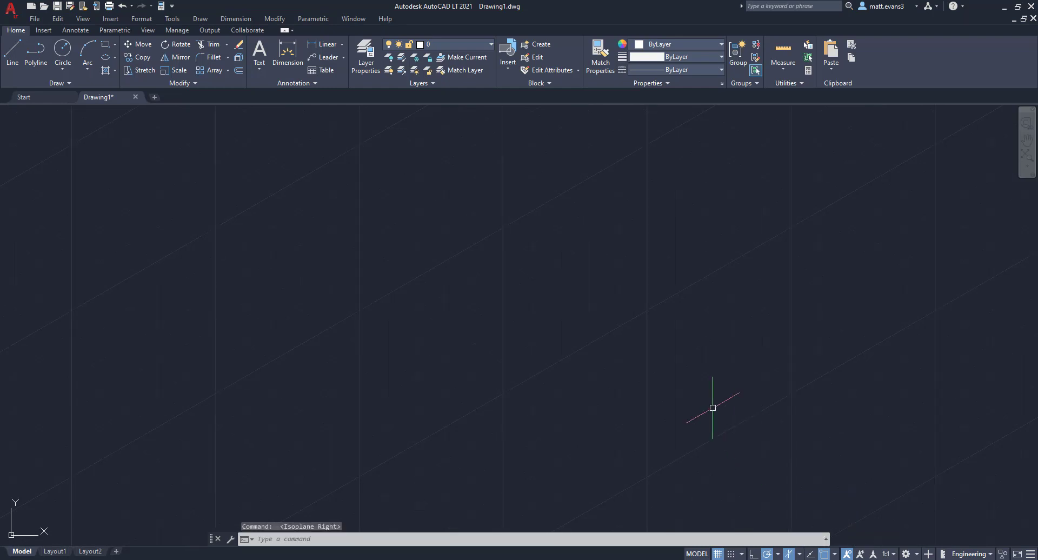
pyautogui.click(67, 58)
pyautogui.click(464, 279)
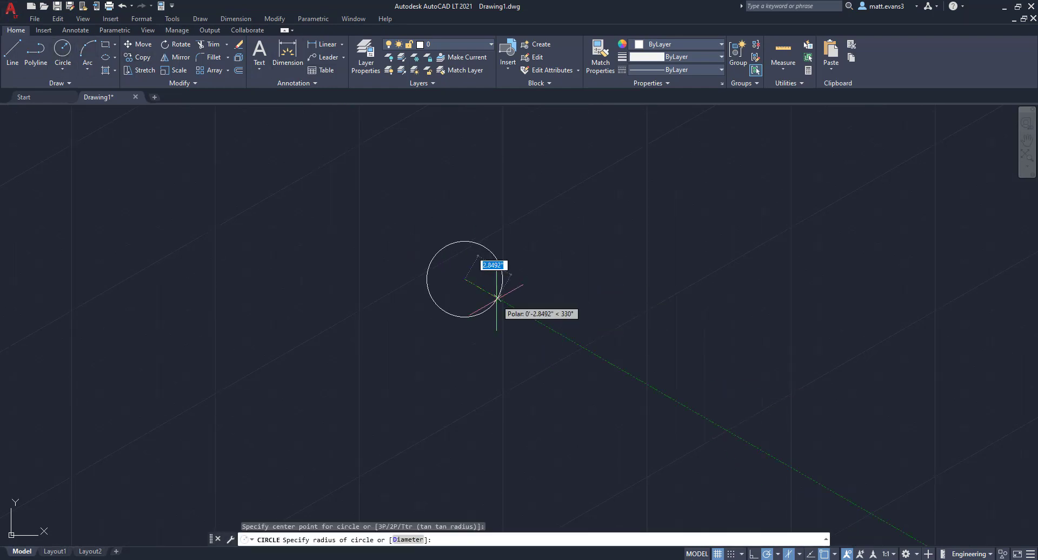
pyautogui.press('Escape')
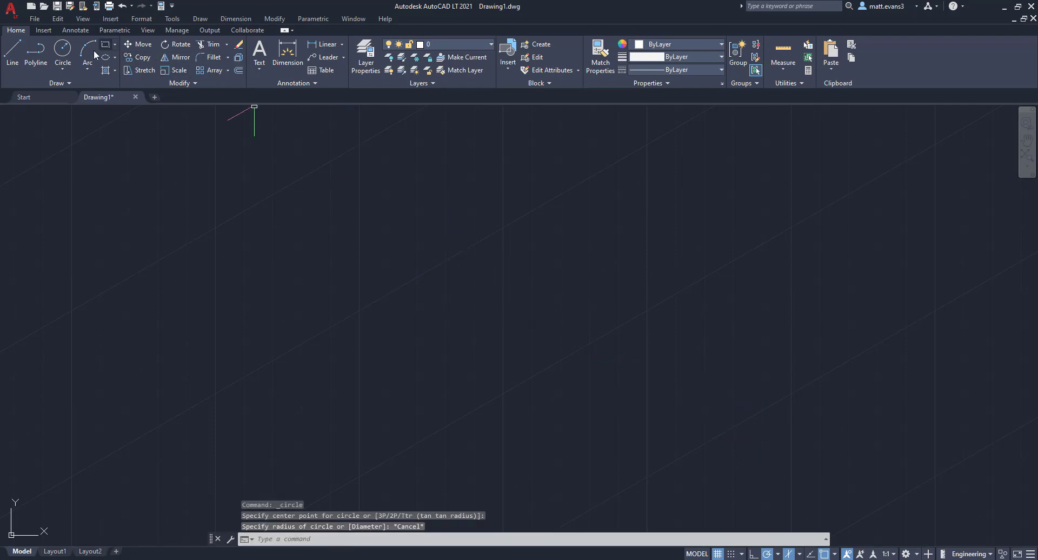
# Step: Draw an isocircle with a 5" radius in the empty area using the Ellipse command's Isocircle option
pyautogui.click(106, 57)
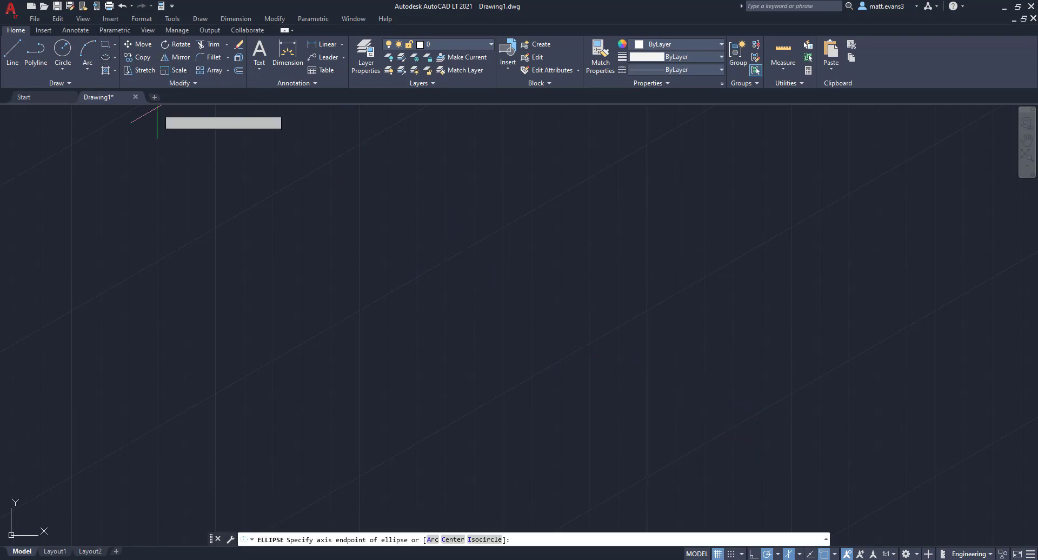
pyautogui.click(485, 539)
pyautogui.click(421, 259)
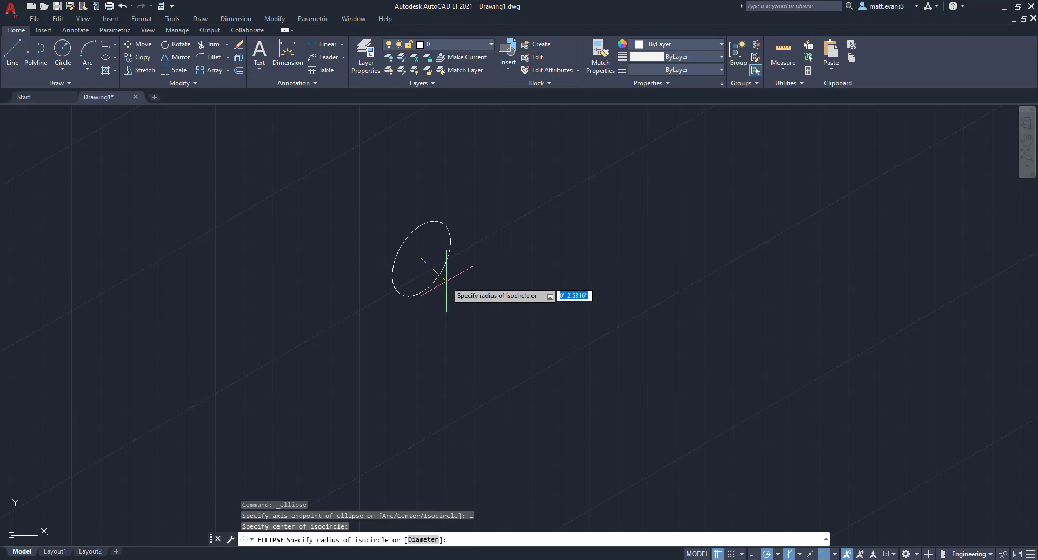
pyautogui.write('5"')
pyautogui.press('Return')
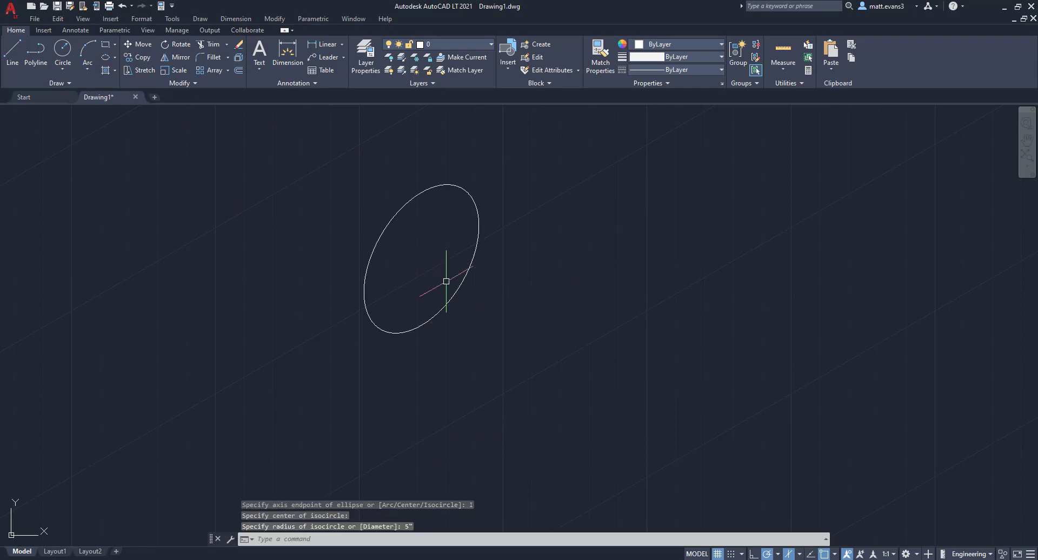
# Step: Draw a vertical line from the isocircle's center up to its upper edge
pyautogui.click(5, 61)
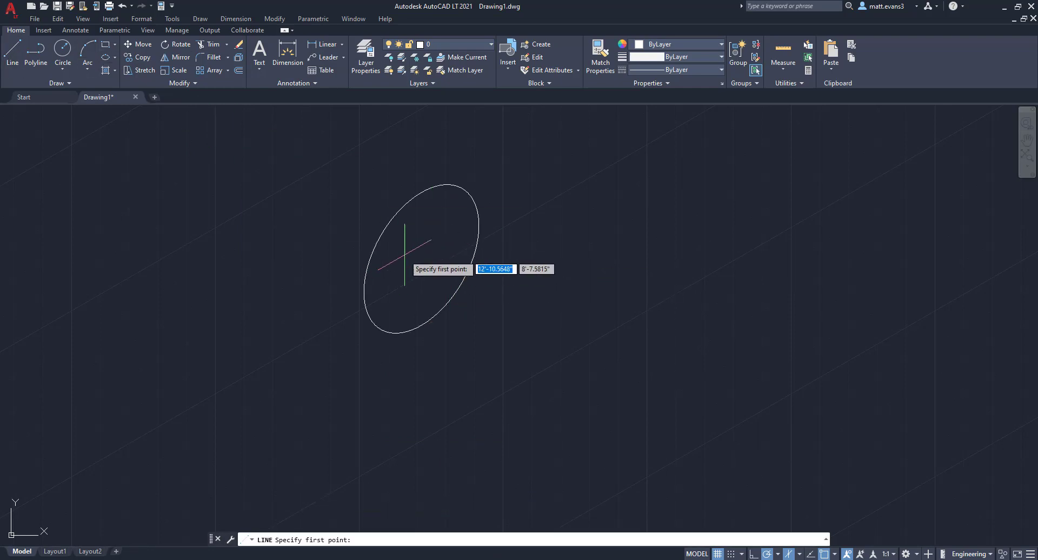
pyautogui.click(421, 259)
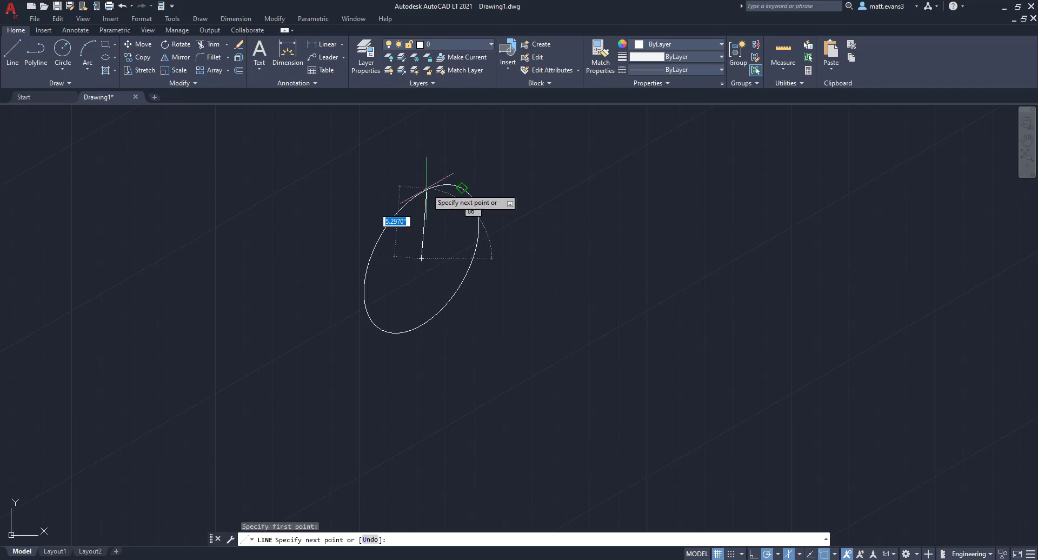
pyautogui.click(421, 192)
pyautogui.rightClick(421, 190)
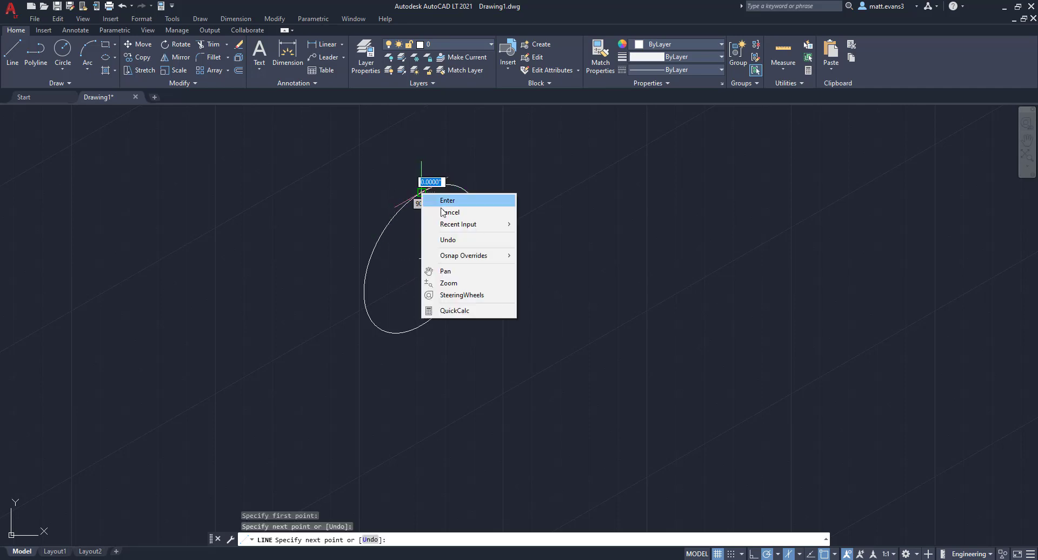
pyautogui.click(449, 213)
# Step: Copy the isocircle and its vertical line upward, from the isocircle's center to the vertical line's upper endpoint
pyautogui.click(332, 155)
pyautogui.click(516, 358)
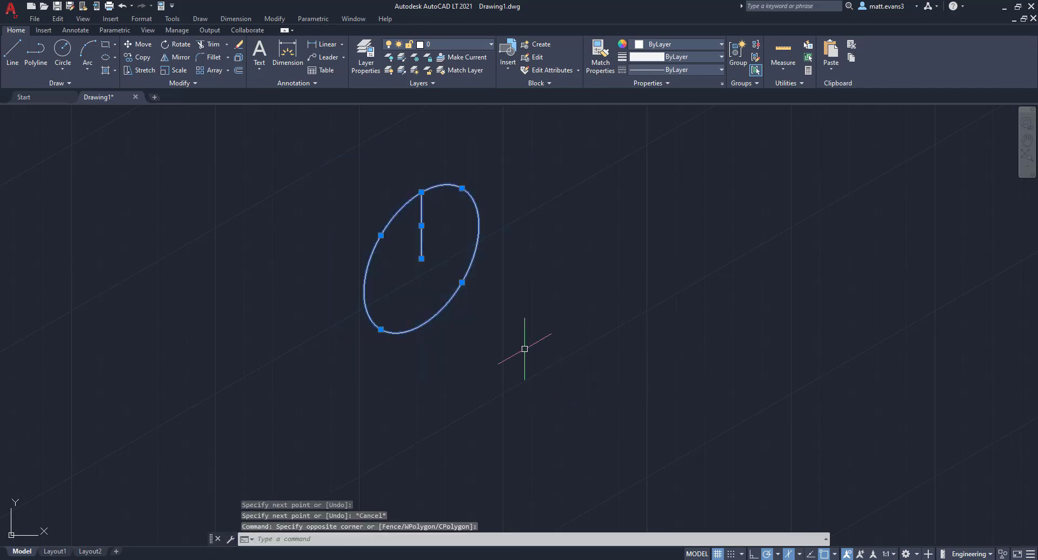
pyautogui.scroll(8, 441, 186)
pyautogui.scroll(1, 335, 283)
pyautogui.scroll(-9, 338, 378)
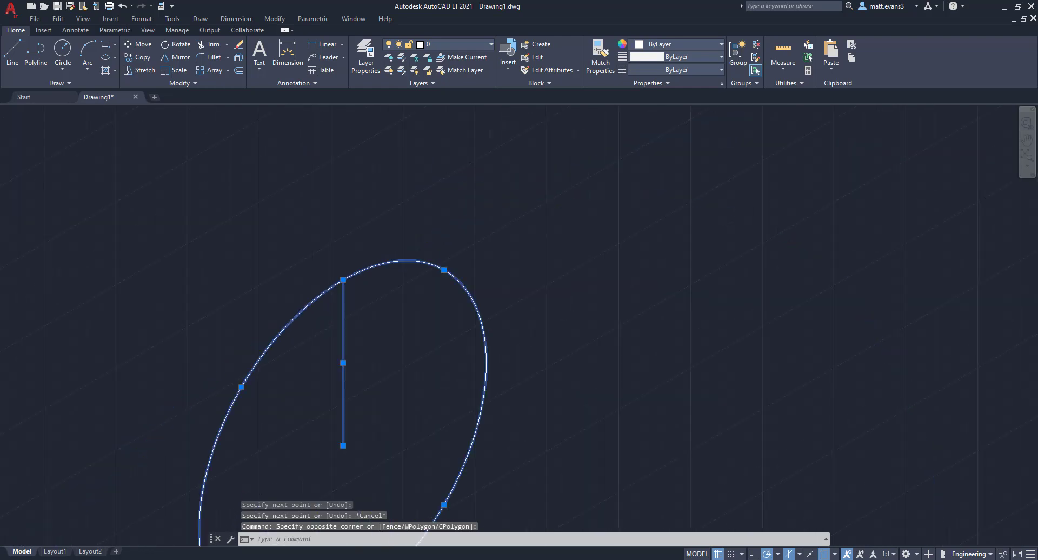
pyautogui.scroll(4, 336, 325)
pyautogui.scroll(-2, 303, 319)
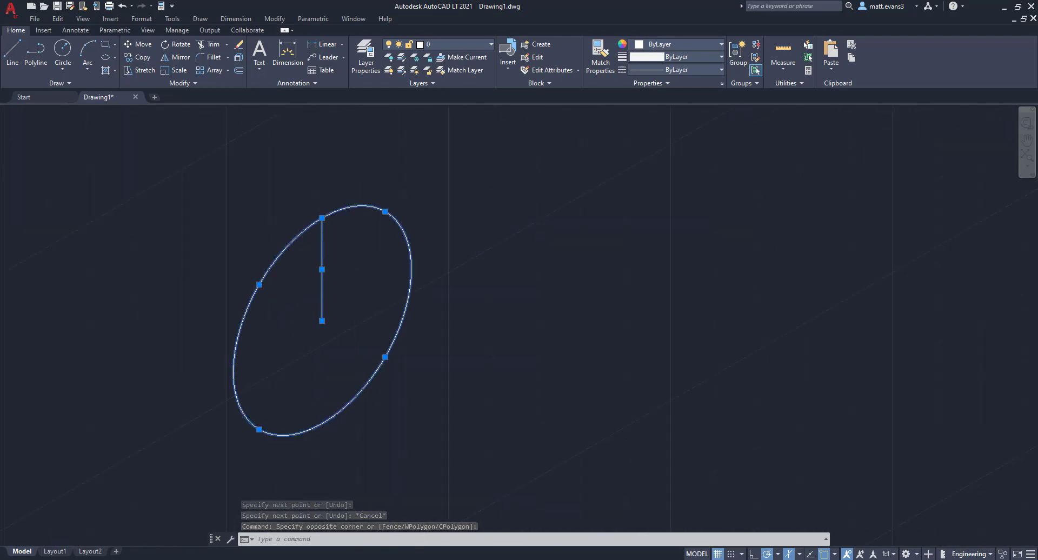
pyautogui.scroll(2, 382, 315)
pyautogui.scroll(-2, 389, 301)
pyautogui.rightClick(387, 315)
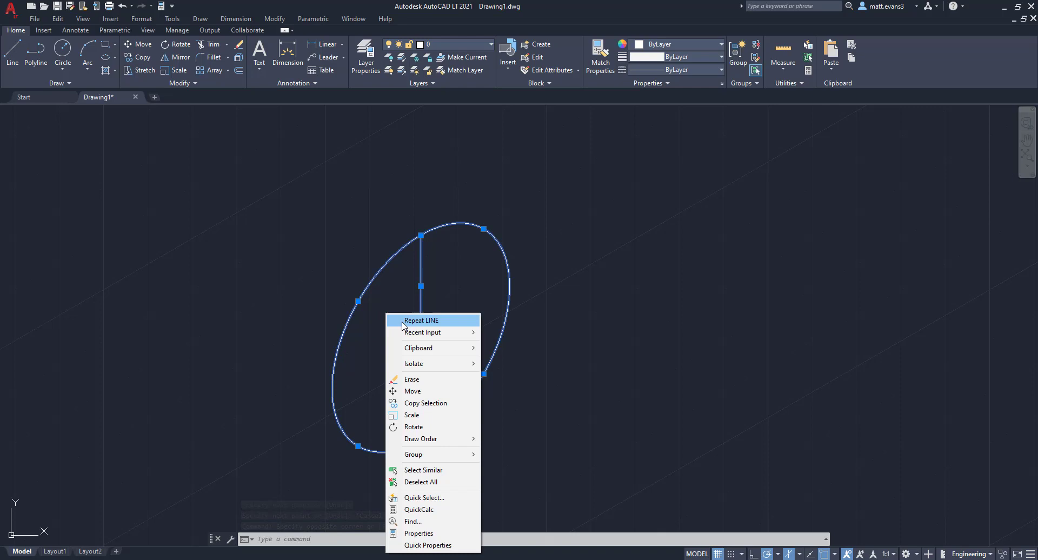
pyautogui.click(426, 403)
pyautogui.click(421, 337)
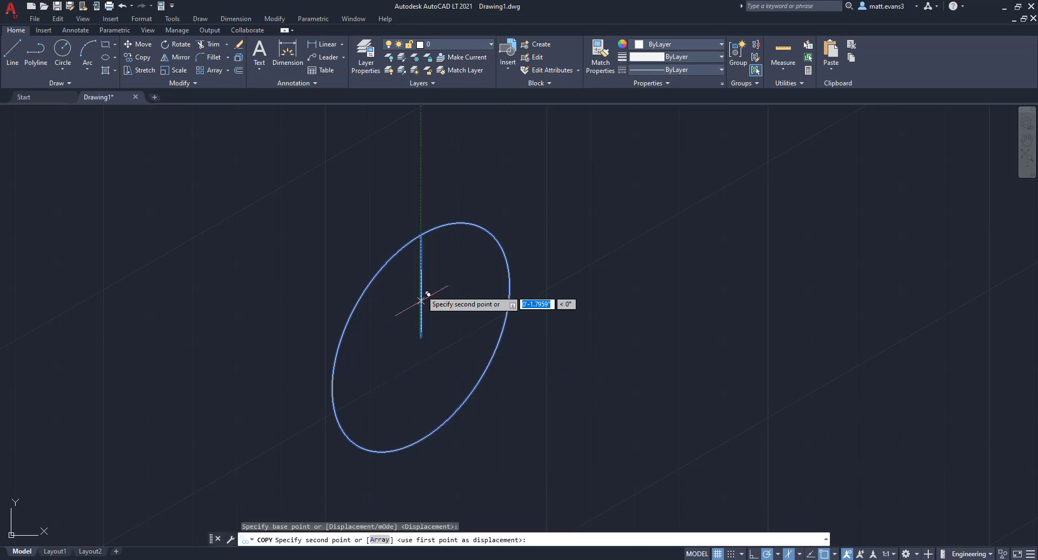
pyautogui.rightClick(421, 236)
pyautogui.click(451, 256)
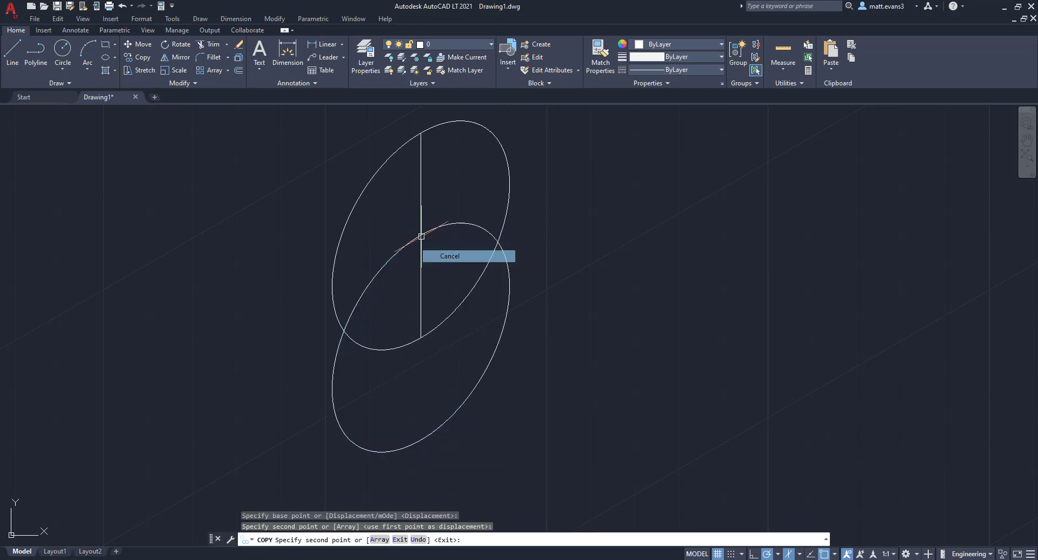
# Step: Draw a line from the copied isocircle's center to the left intersection of the isocircles, continuing vertically down past the original isocircle
pyautogui.click(12, 53)
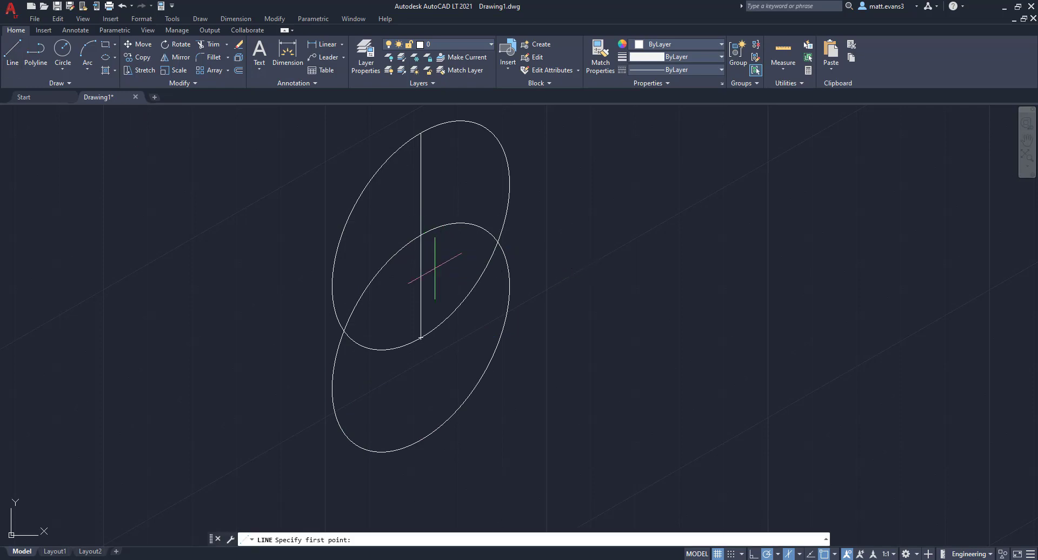
pyautogui.click(421, 235)
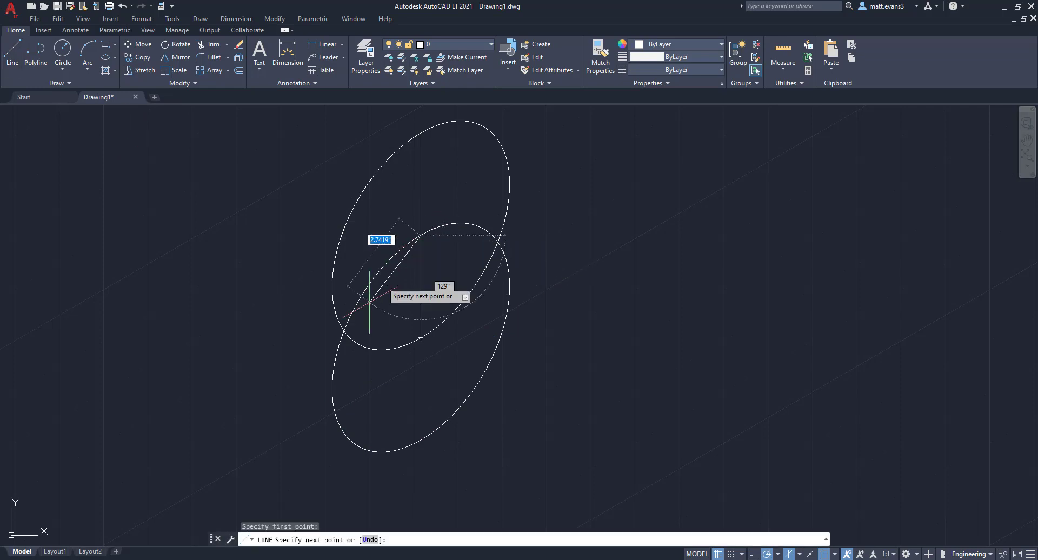
pyautogui.click(344, 330)
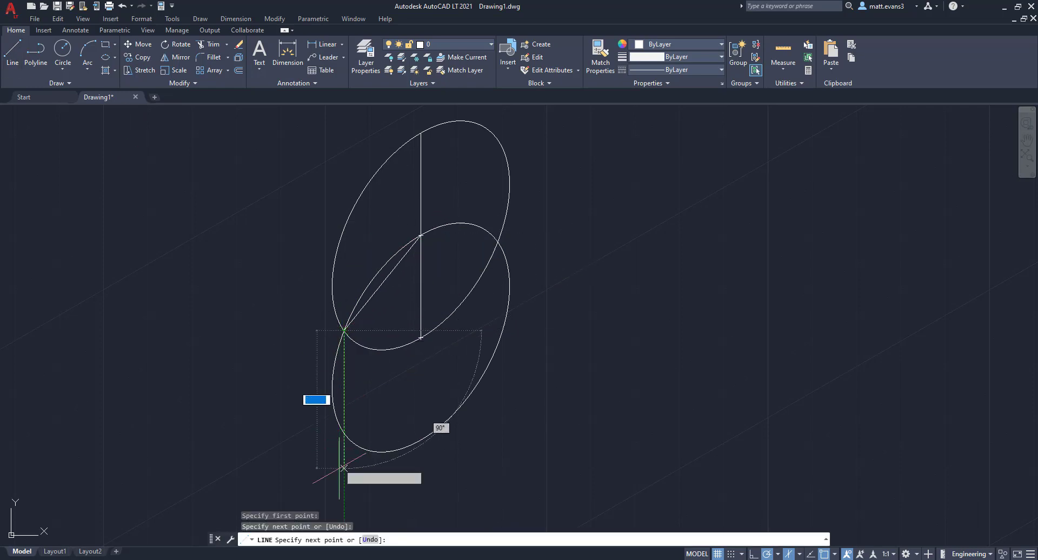
pyautogui.click(344, 487)
pyautogui.rightClick(344, 486)
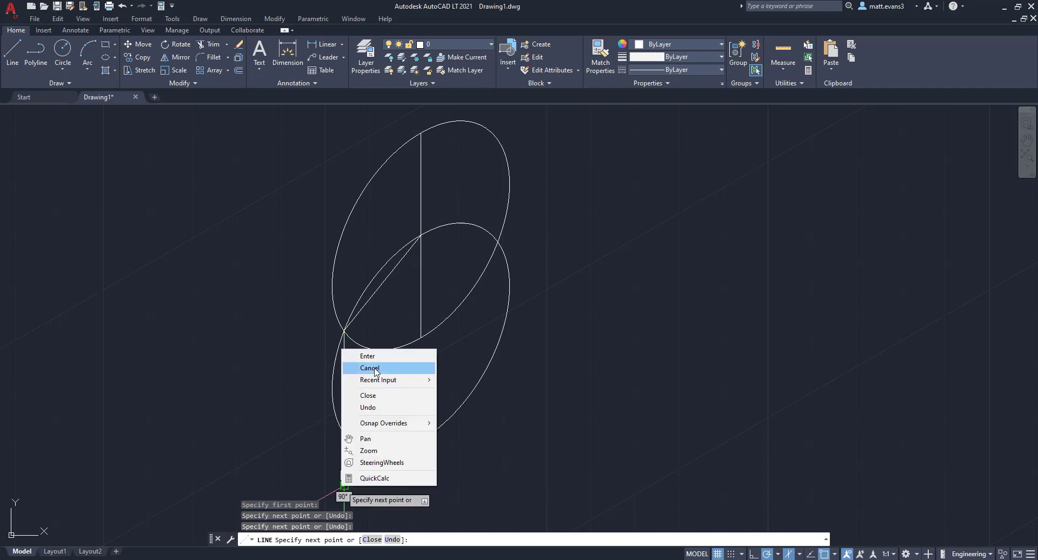
pyautogui.click(370, 367)
# Step: Draw a line from the copied isocircle's center to the right intersection of the isocircles, continuing vertically down past the original isocircle
pyautogui.press('Return')
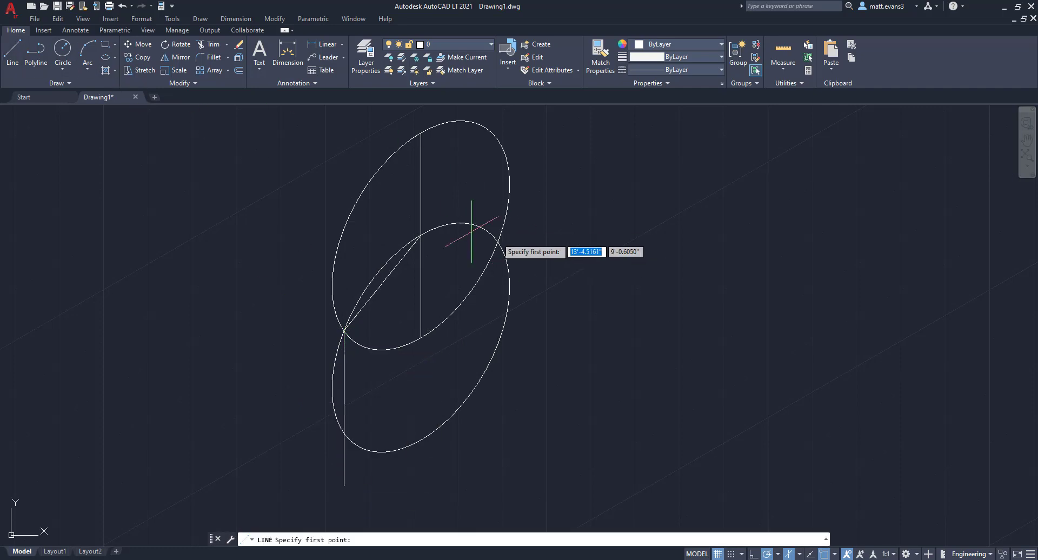
pyautogui.click(420, 236)
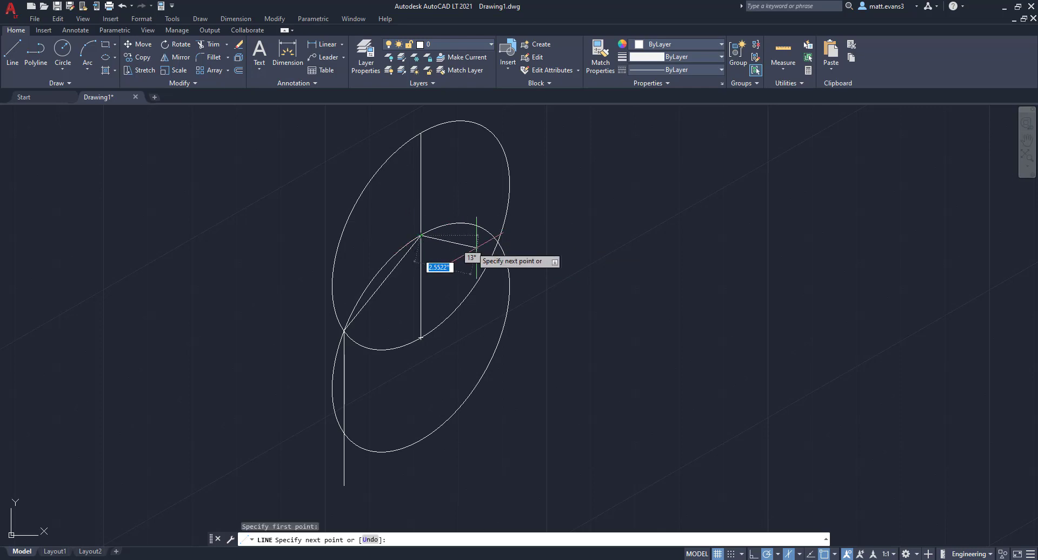
pyautogui.click(497, 242)
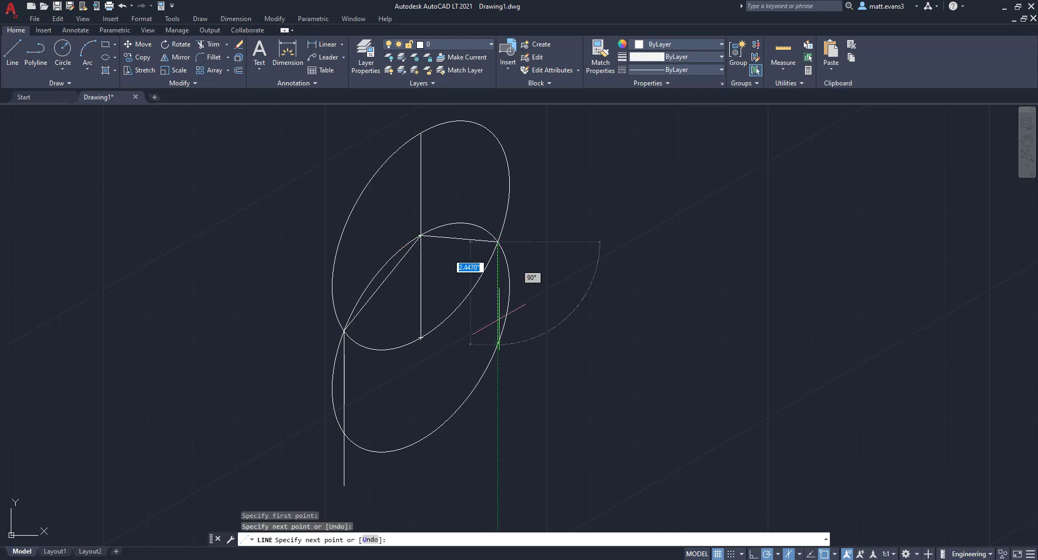
pyautogui.scroll(2, 495, 389)
pyautogui.click(496, 390)
pyautogui.rightClick(496, 391)
pyautogui.click(532, 412)
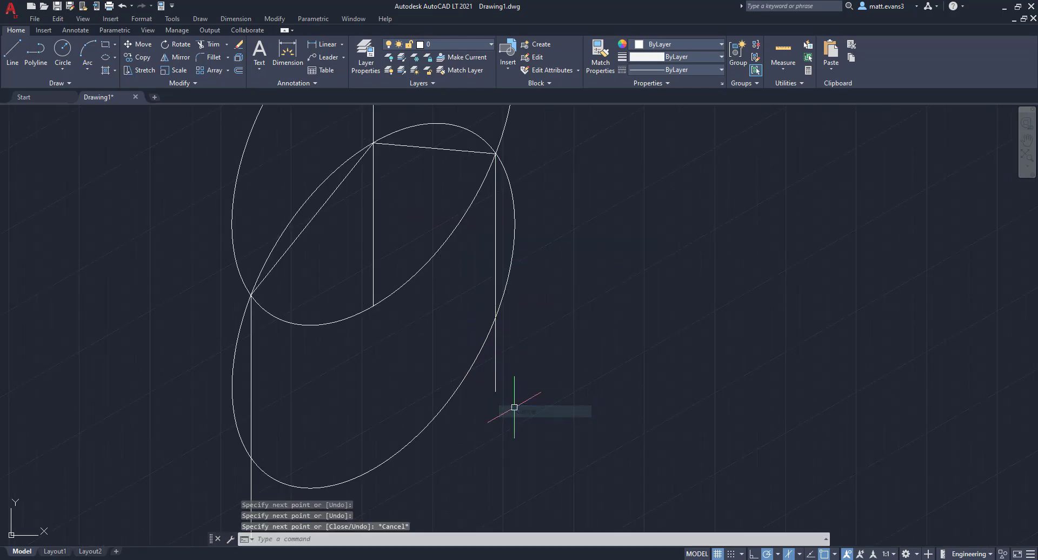
# Step: Draw a vertical line from the original isocircle's center down past its lower edge
pyautogui.scroll(-4, 512, 408)
pyautogui.click(13, 52)
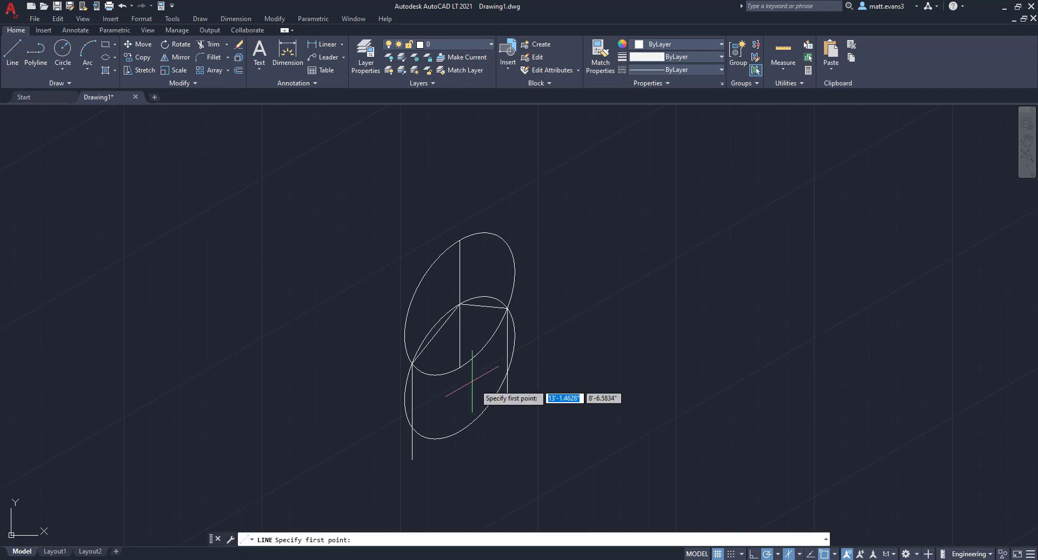
pyautogui.click(460, 368)
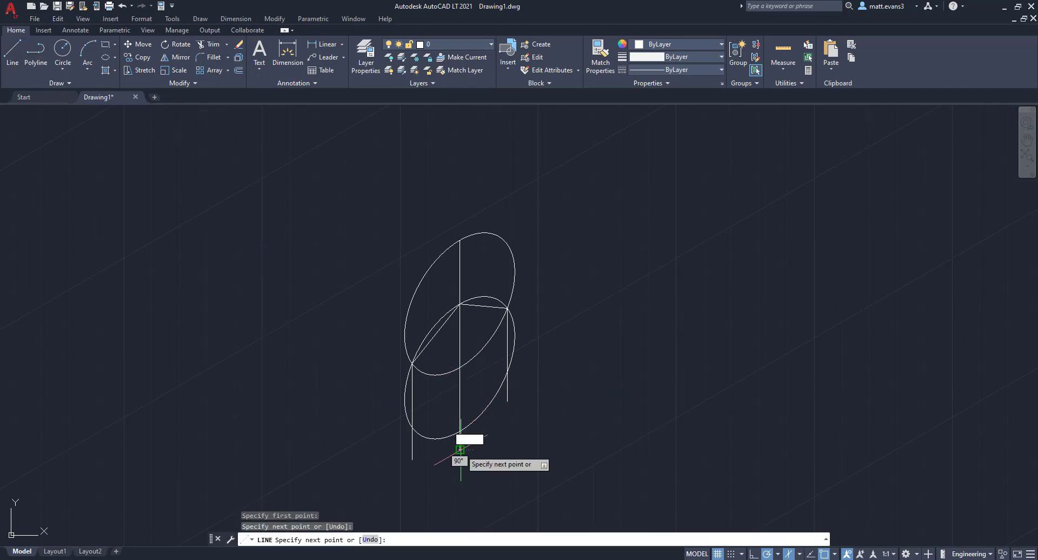
pyautogui.rightClick(459, 450)
pyautogui.click(498, 346)
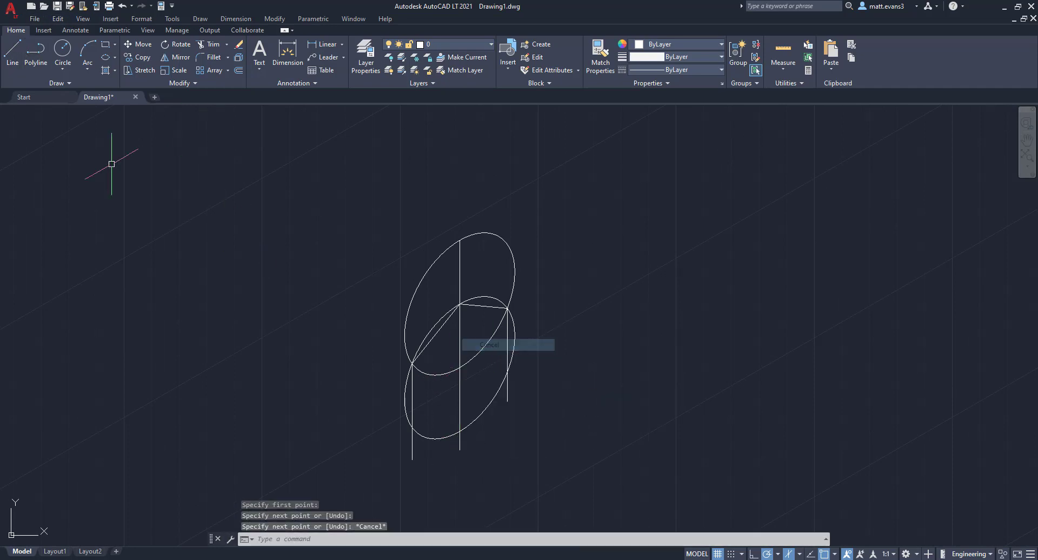
# Step: Connect the points where the left, center and right vertical lines cross the original isocircle's lower edge with two line segments
pyautogui.click(13, 52)
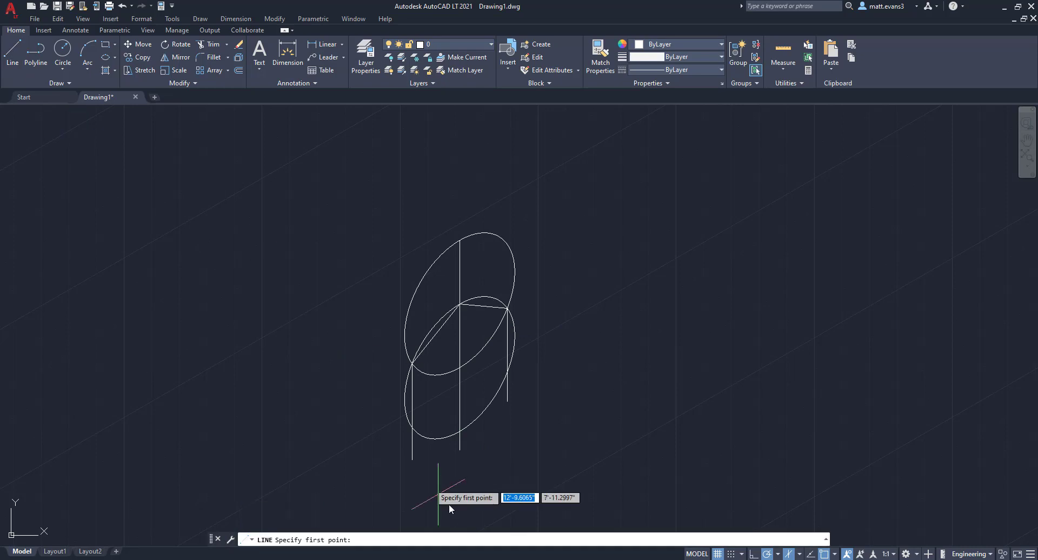
pyautogui.click(412, 427)
pyautogui.click(460, 431)
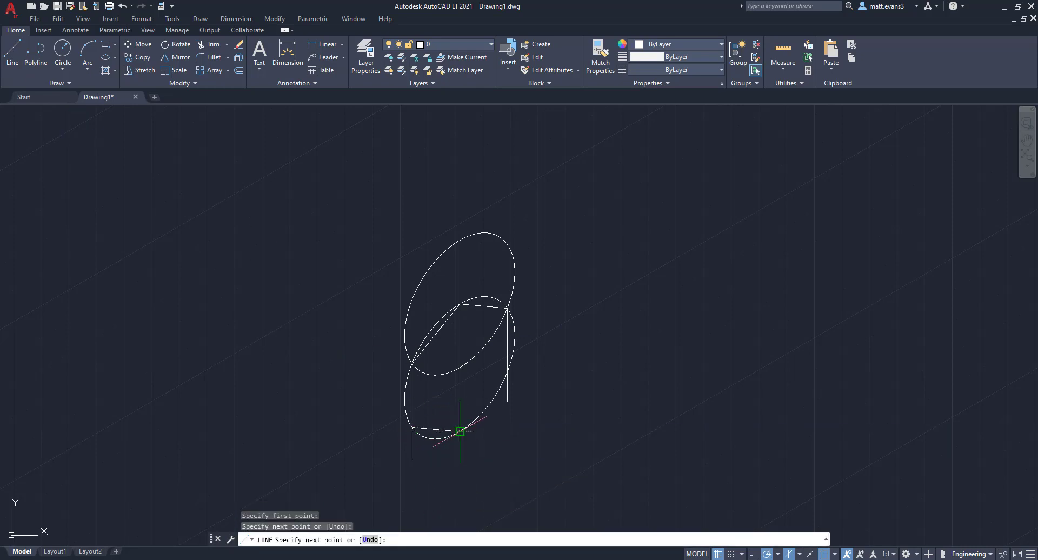
pyautogui.click(507, 373)
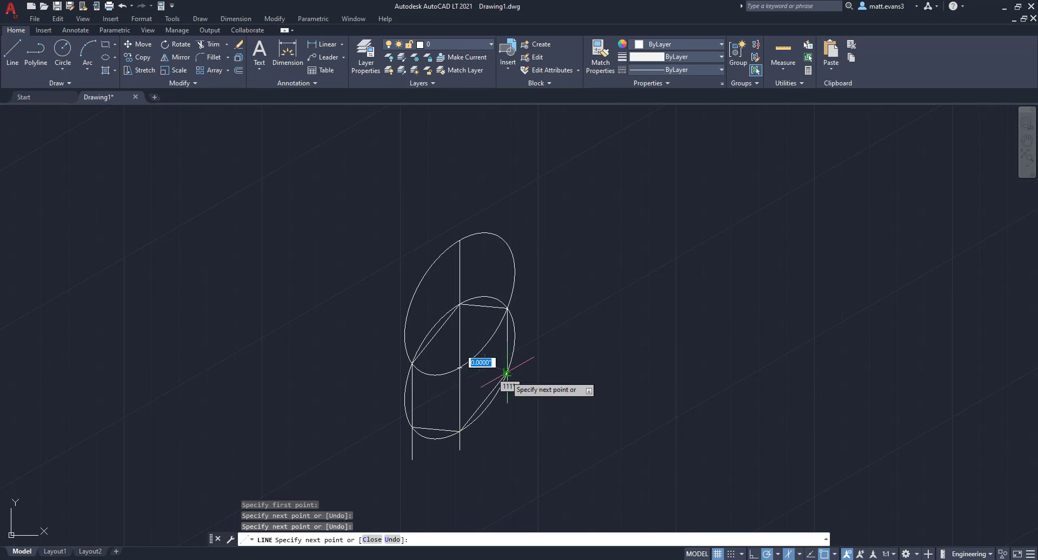
pyautogui.rightClick(505, 375)
pyautogui.click(536, 396)
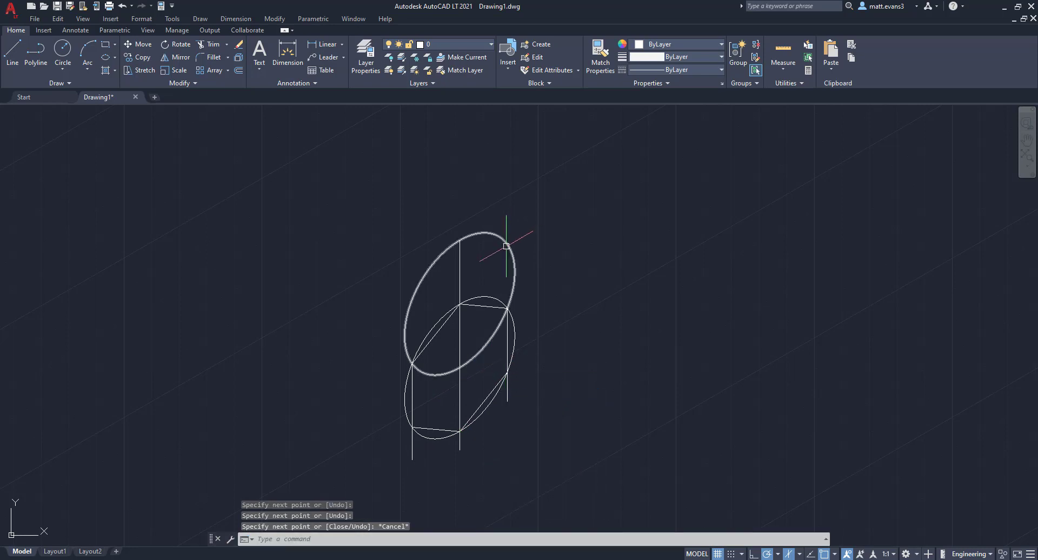
# Step: Delete the copied isocircle with its vertical line and the original isocircle, leaving only the hexagon's construction lines
pyautogui.click(503, 246)
pyautogui.click(460, 260)
pyautogui.press('Delete')
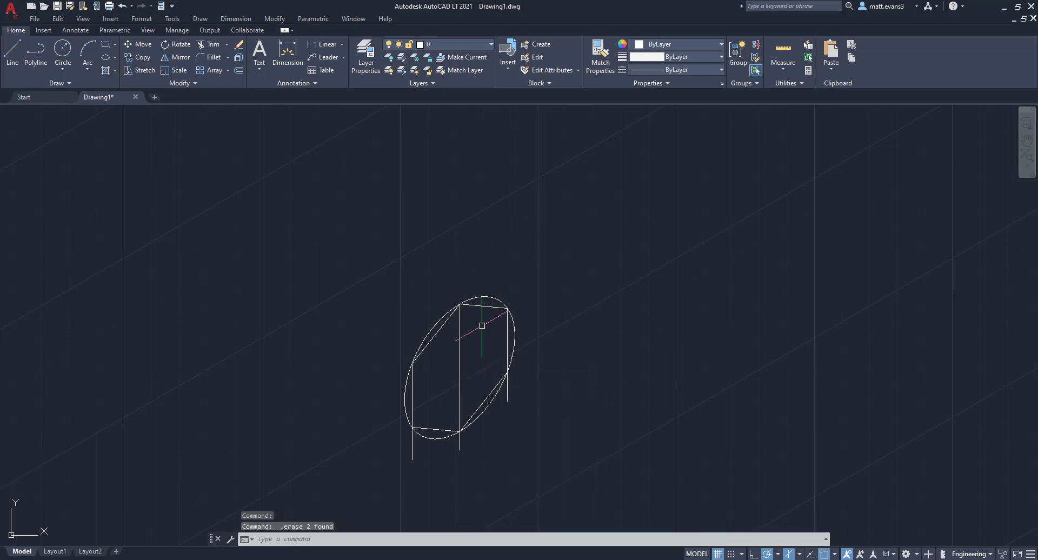
pyautogui.click(408, 400)
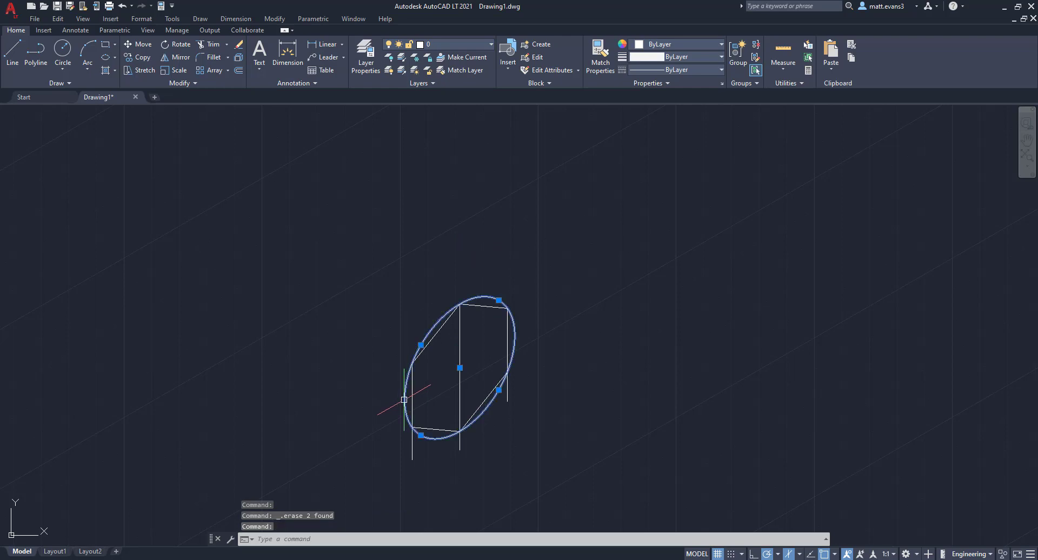
pyautogui.press('Delete')
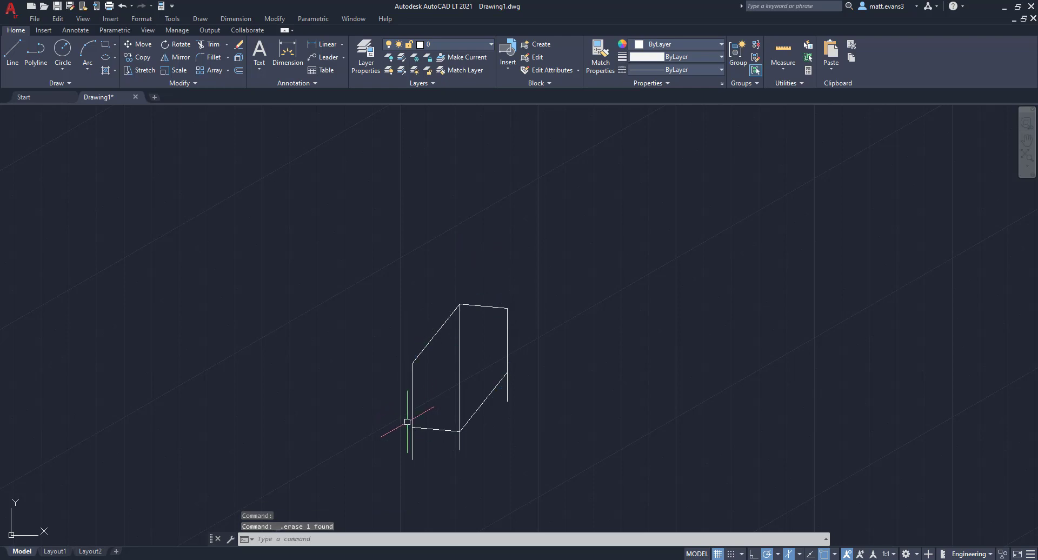
# Step: Trim the vertical line ends extending below the hexagon and remove the center vertical line inside it
pyautogui.click(211, 45)
pyautogui.click(412, 441)
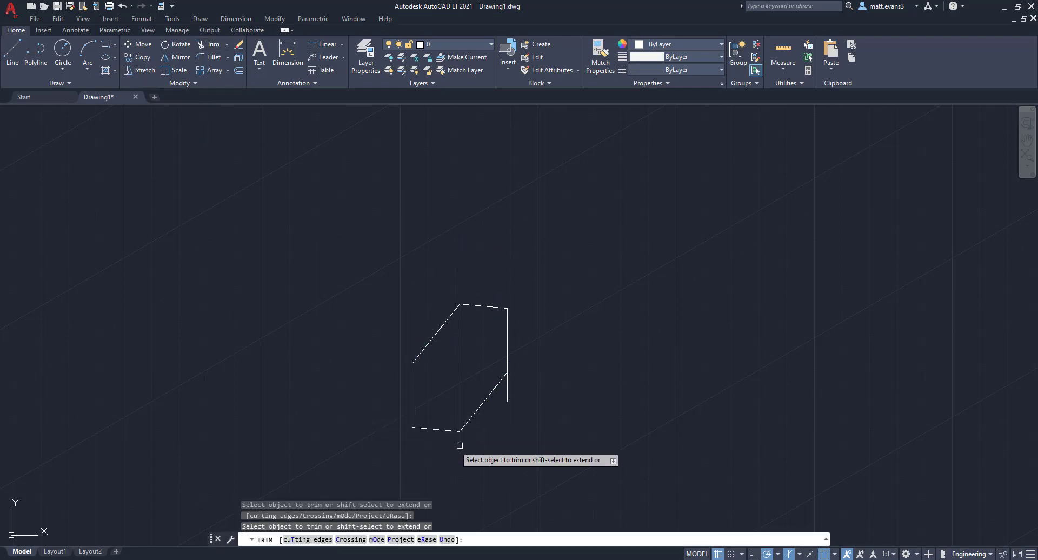
pyautogui.click(509, 395)
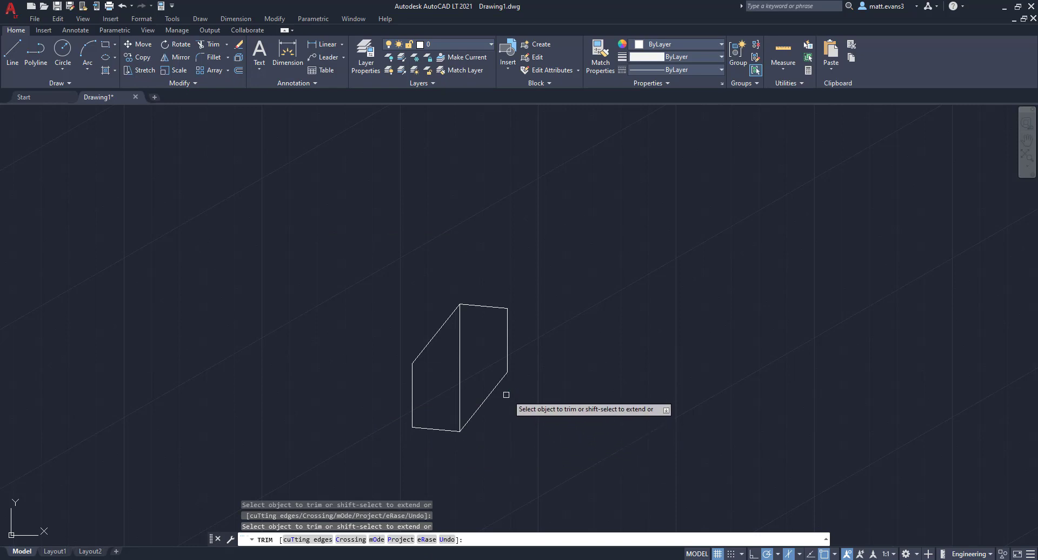
pyautogui.click(460, 385)
pyautogui.click(461, 355)
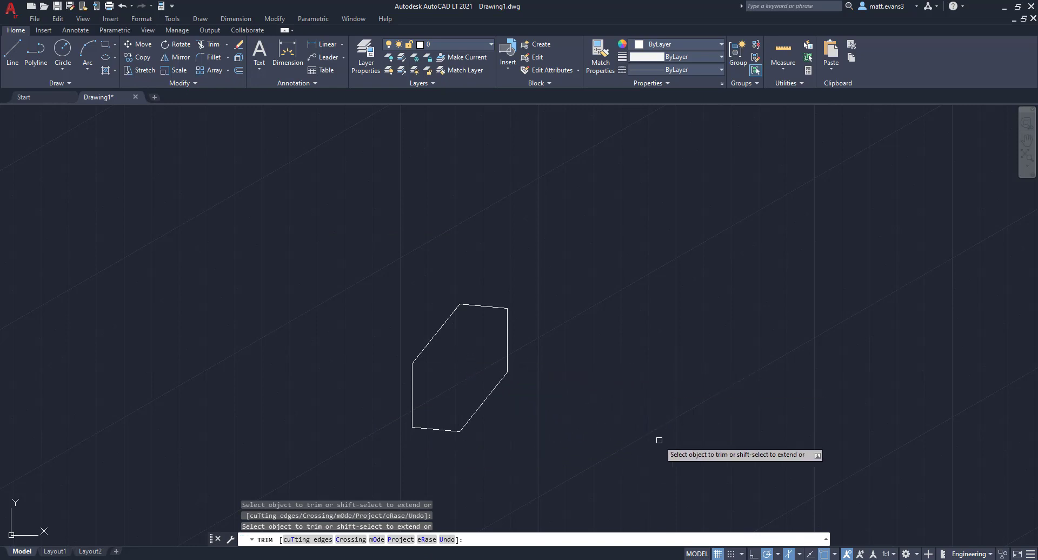
pyautogui.press('Escape')
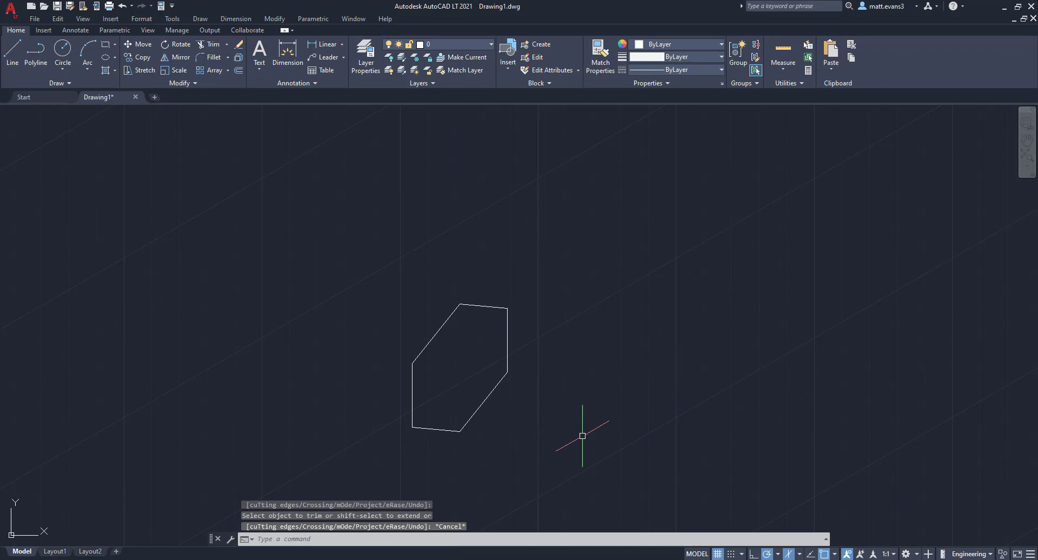